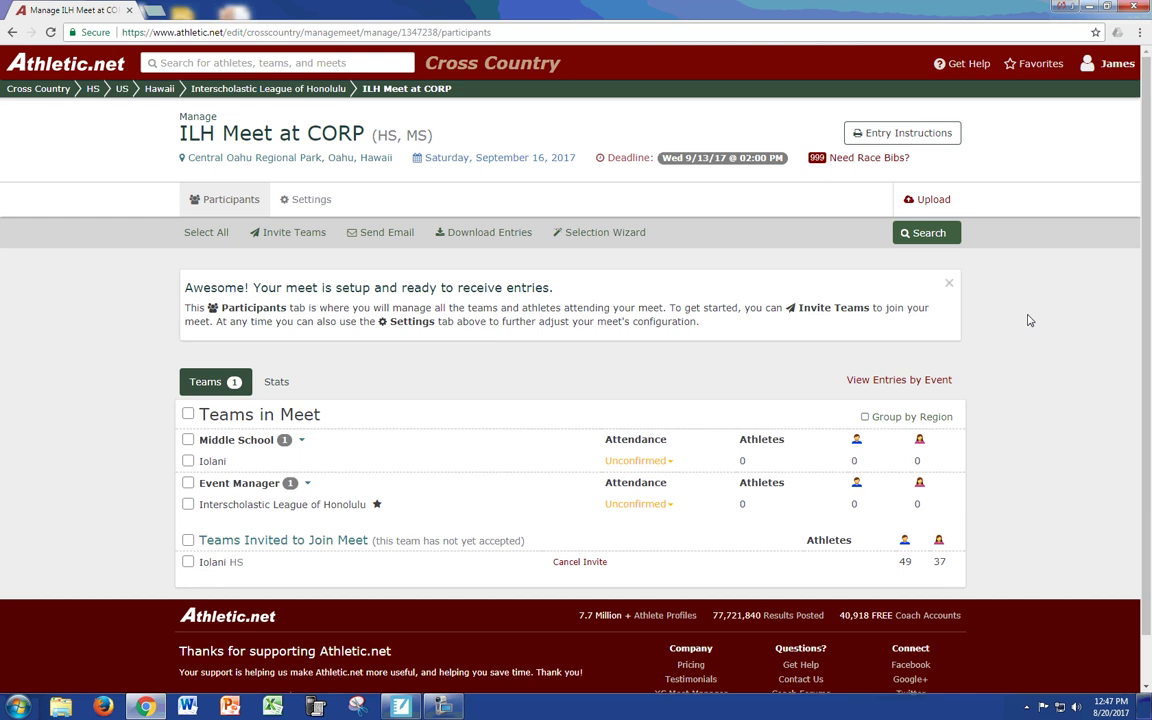
- Open the Iolani HS cross country team page and accept the Sat, Sep 16, 2017 ILH Meet at CORP invitation
click(1090, 65)
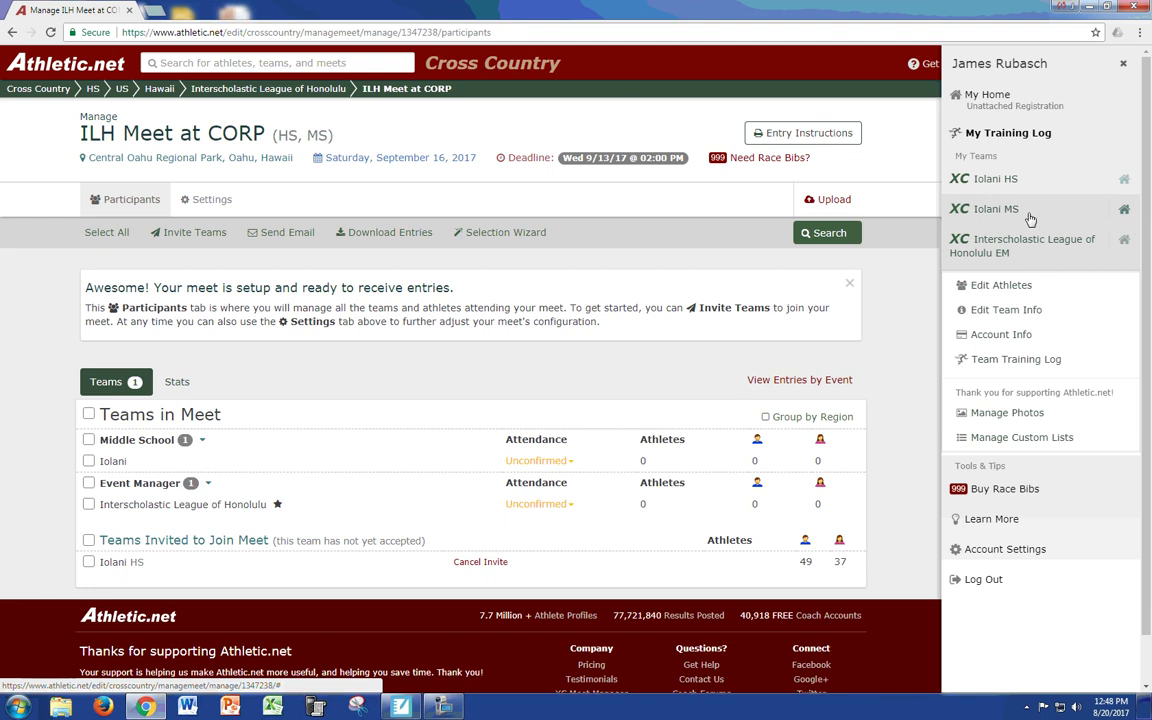
click(1126, 181)
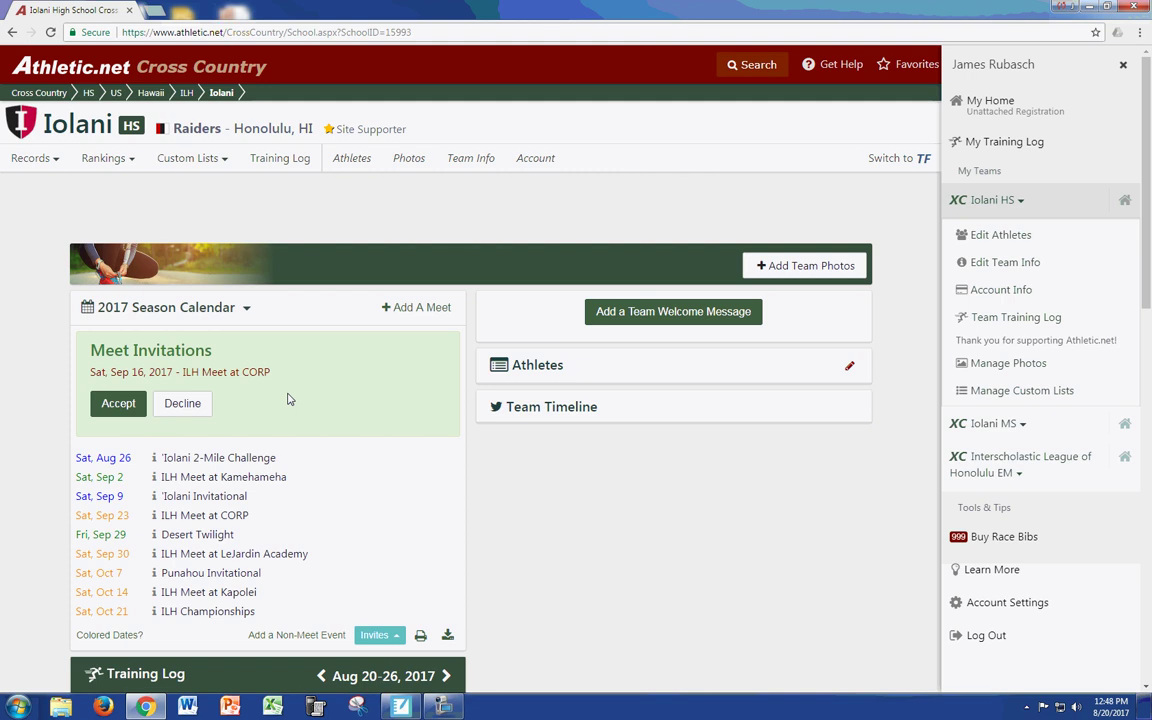
click(119, 404)
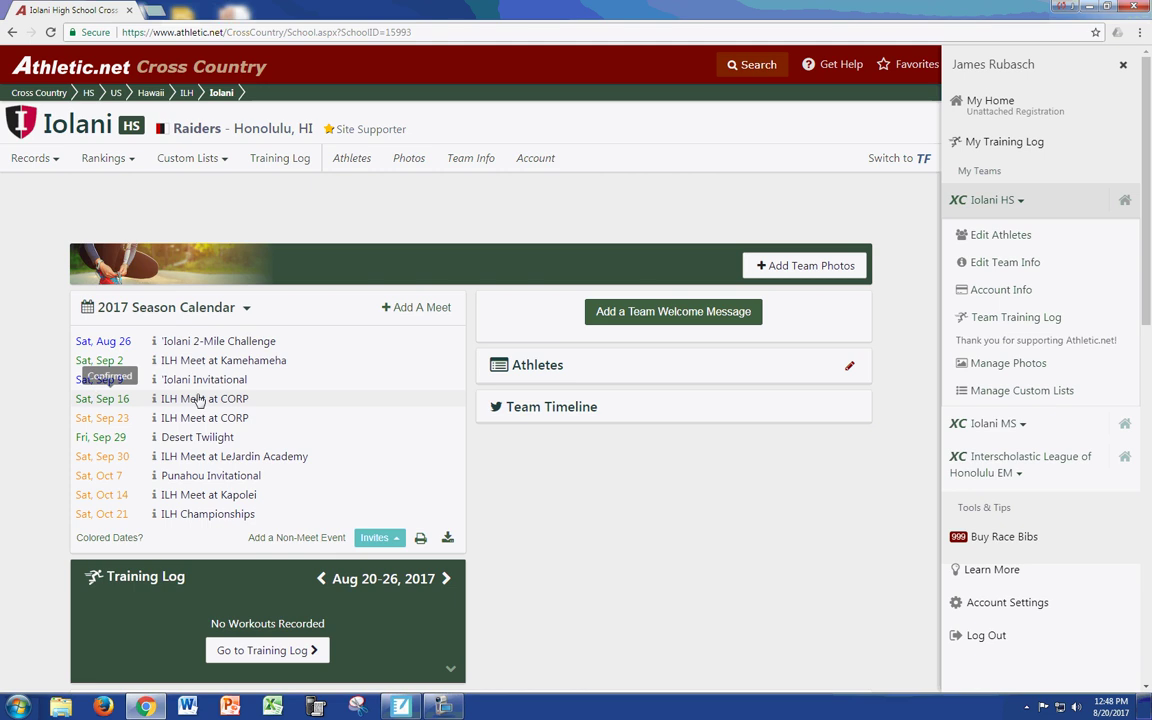
- Open athlete registration for the Sep 16 ILH Meet at CORP and look through the team roster
click(119, 402)
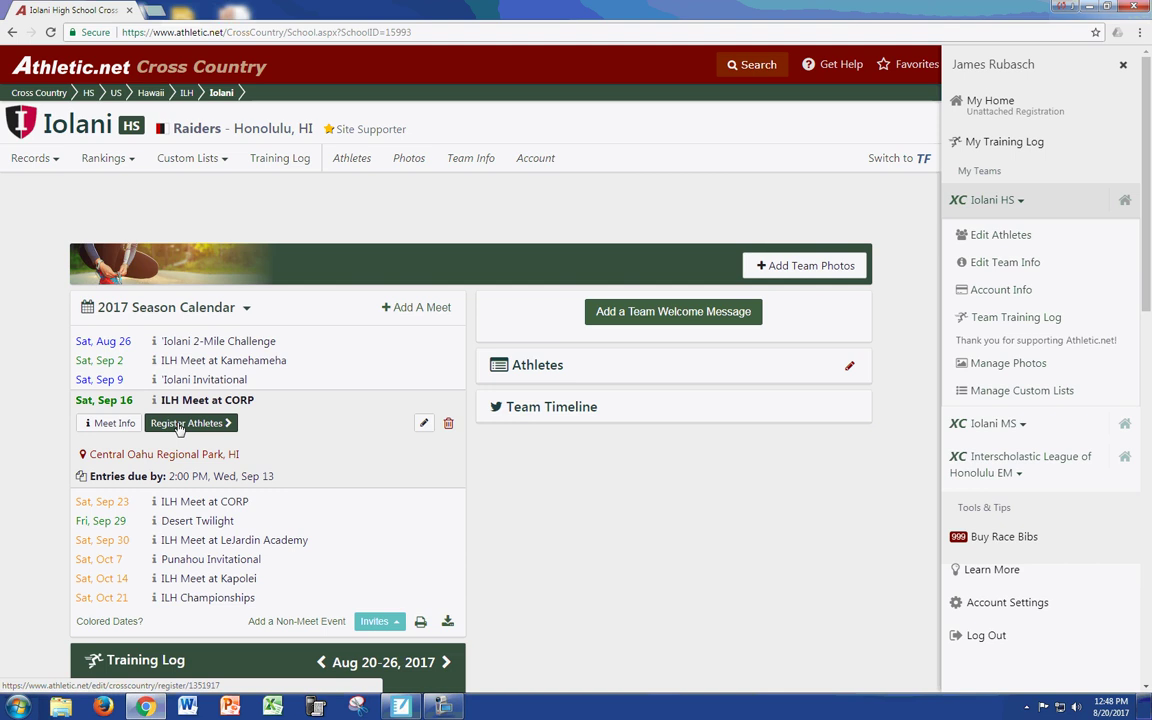
click(185, 424)
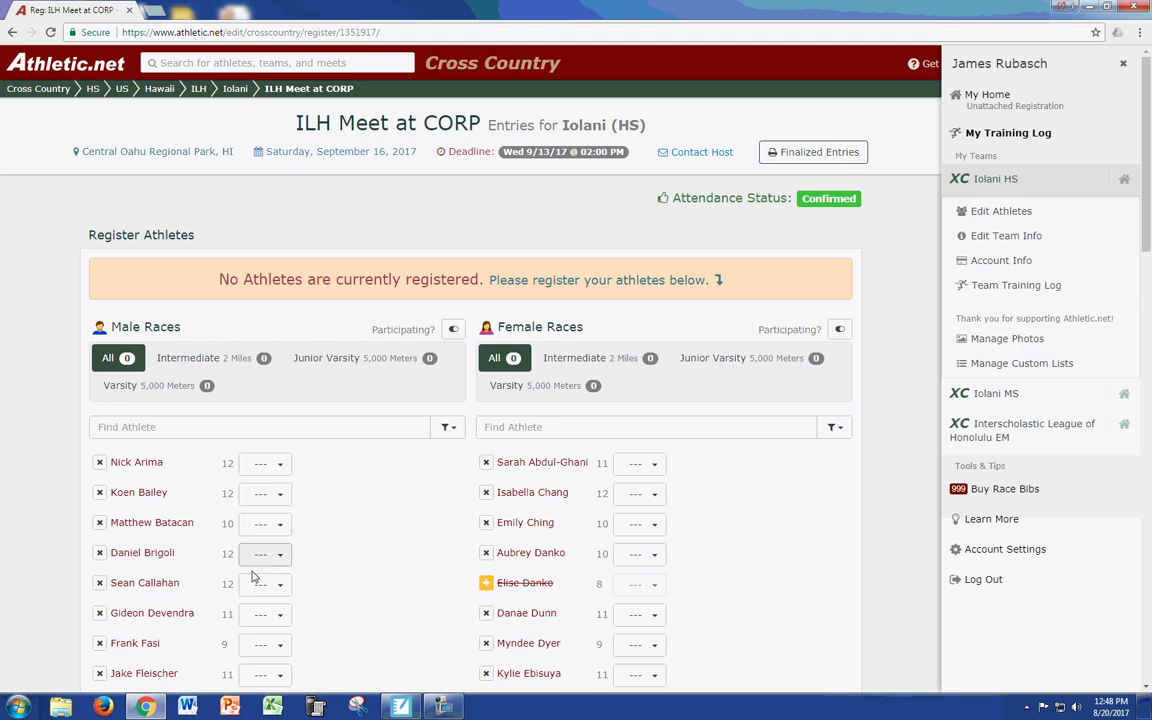
scroll(340, 512, down, 1)
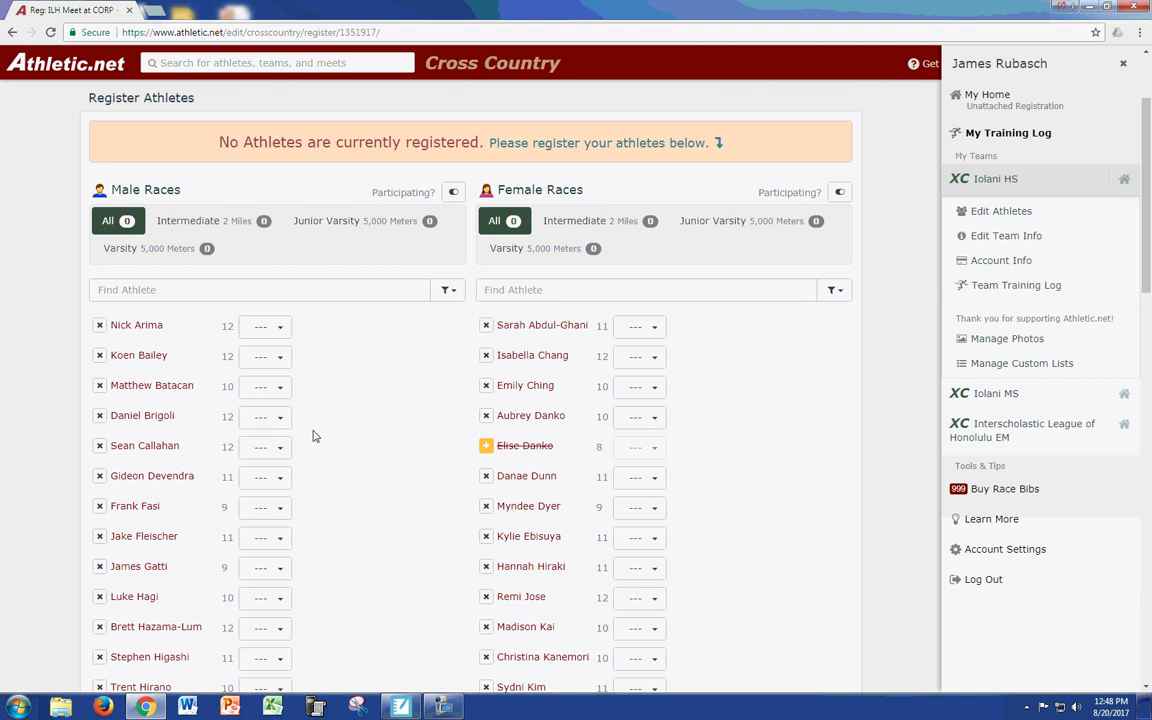
scroll(314, 435, down, 1)
scroll(312, 440, down, 6)
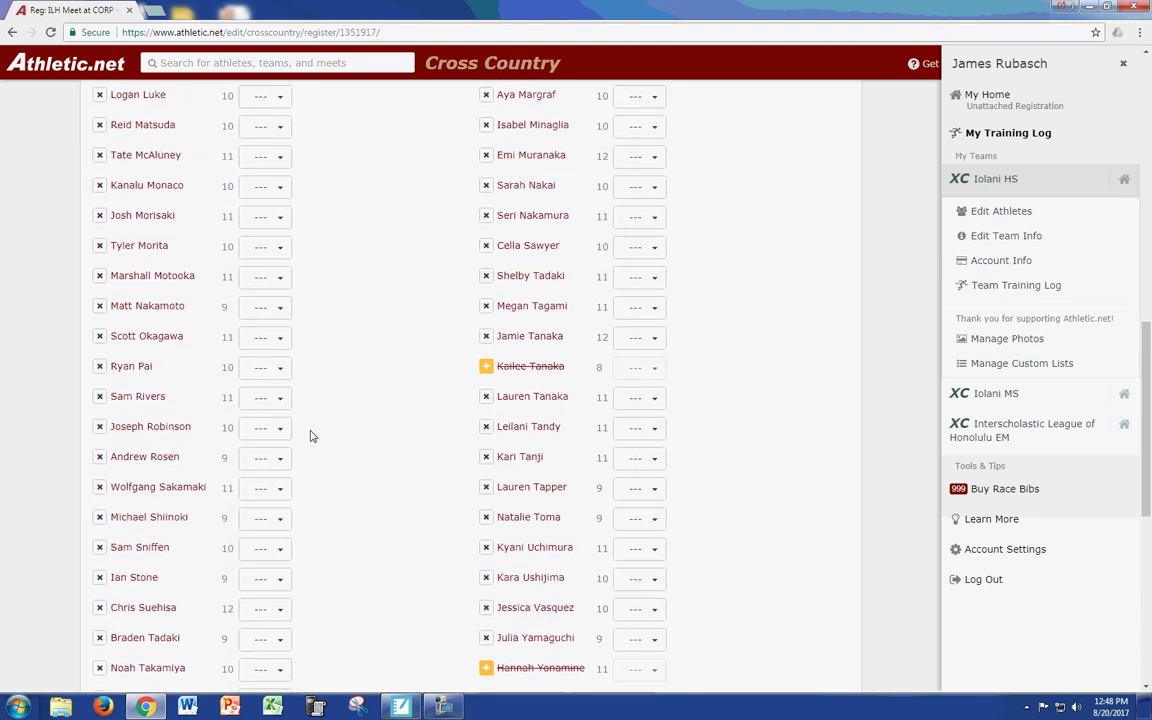
scroll(320, 461, up, 10)
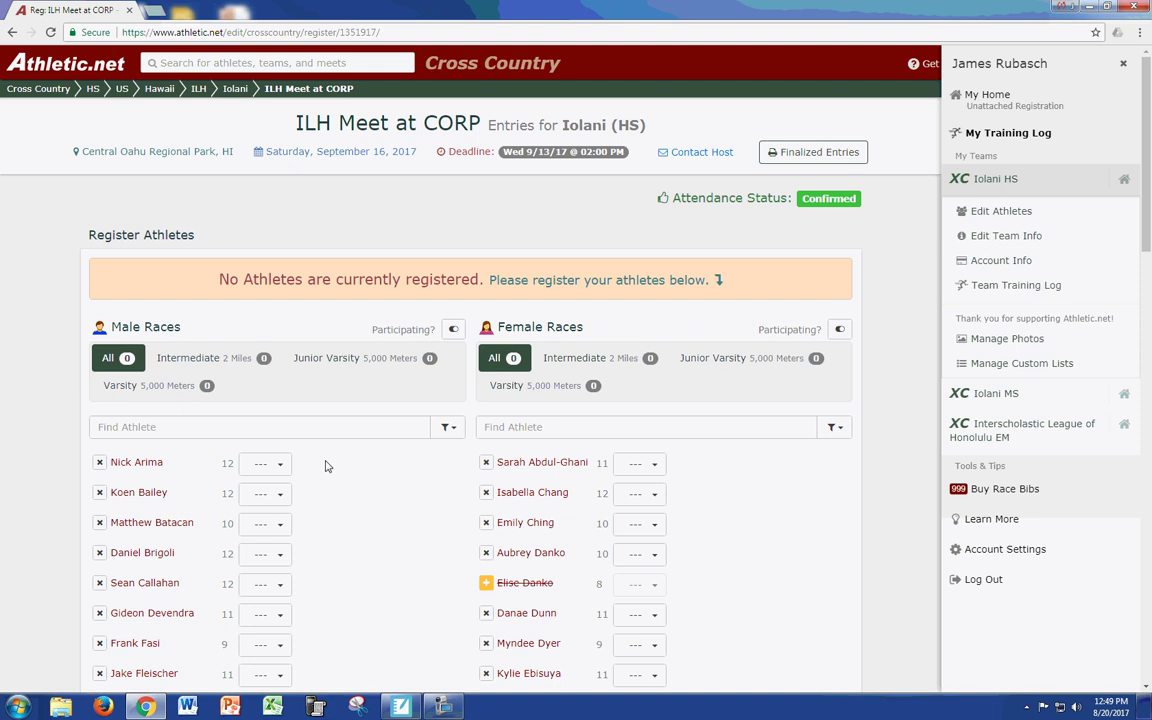
- Filter the male athletes to 9th grade and look over the filtered list
click(452, 430)
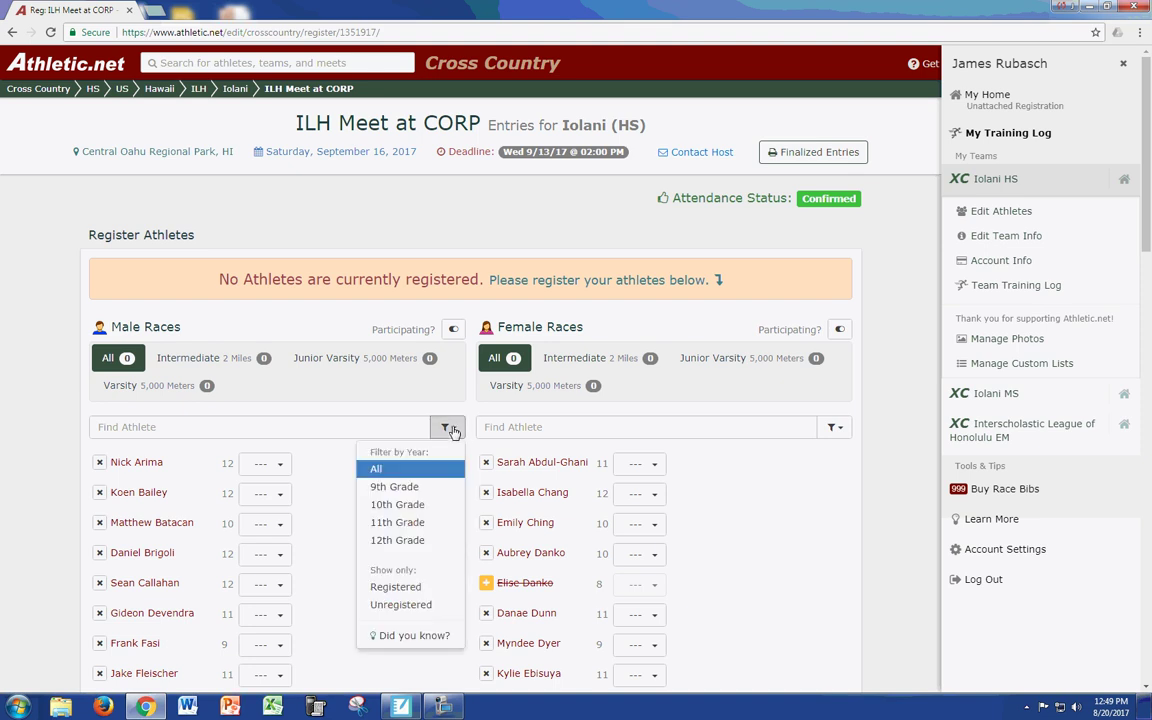
click(390, 486)
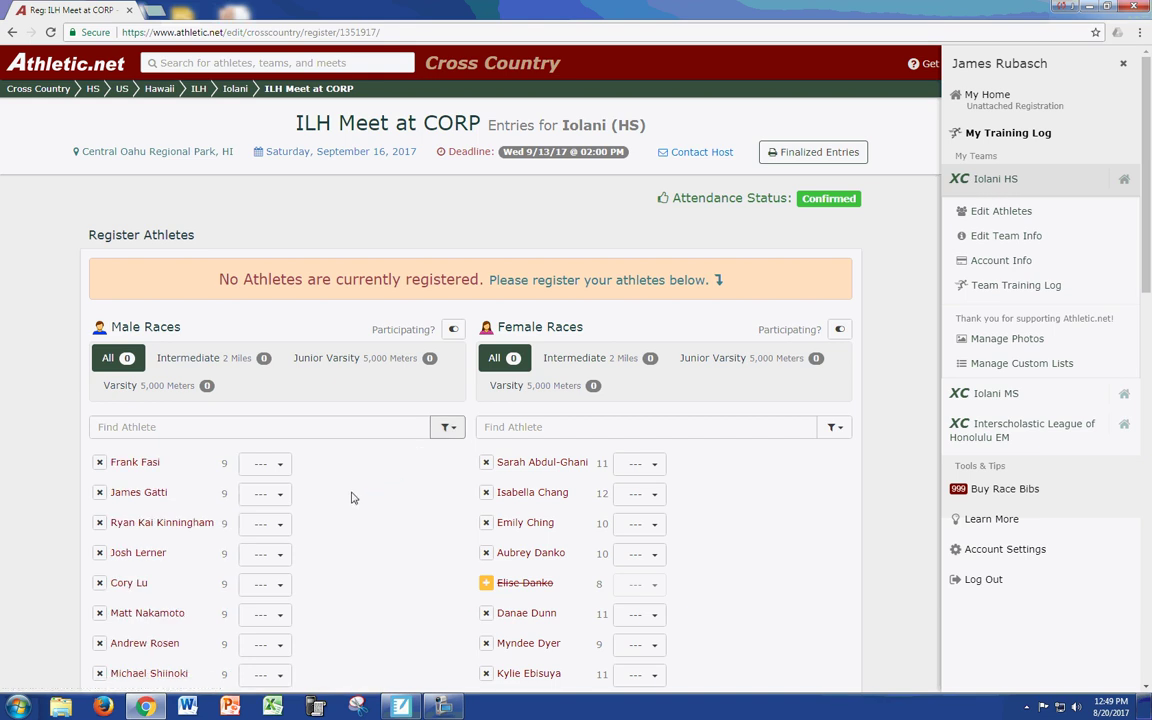
scroll(351, 497, down, 5)
scroll(350, 496, up, 5)
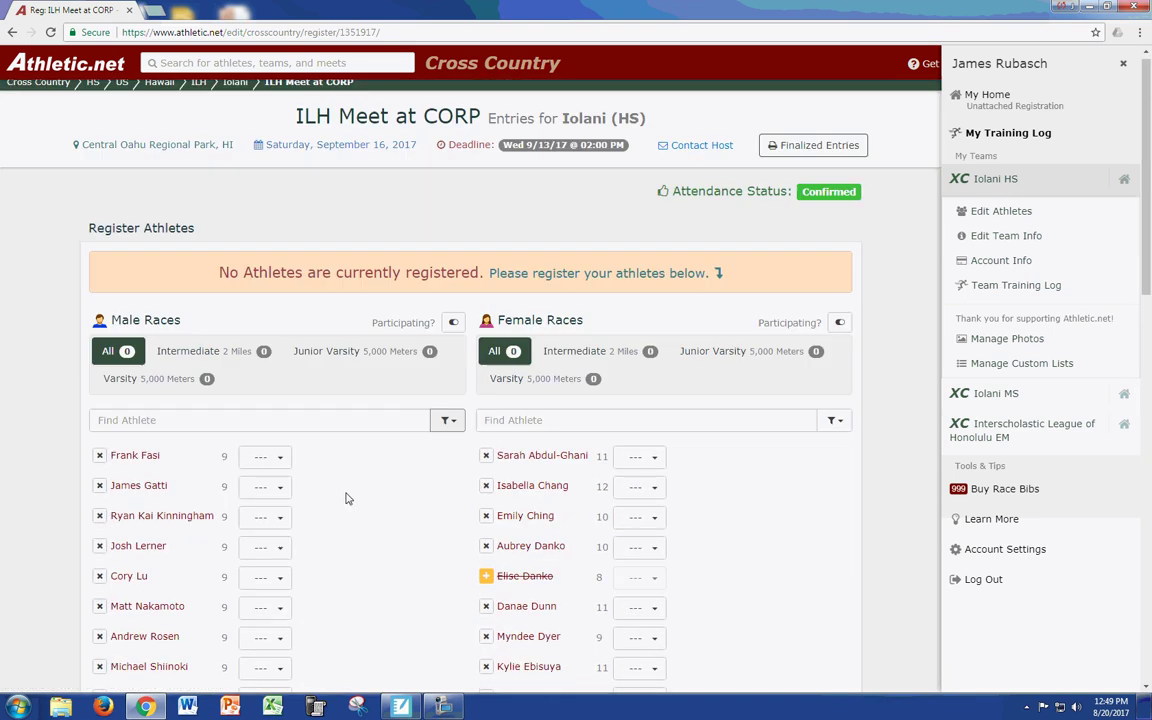
- Add 10th grade to the male athlete filter, review the list, and remove 9th grade from the filter
click(445, 427)
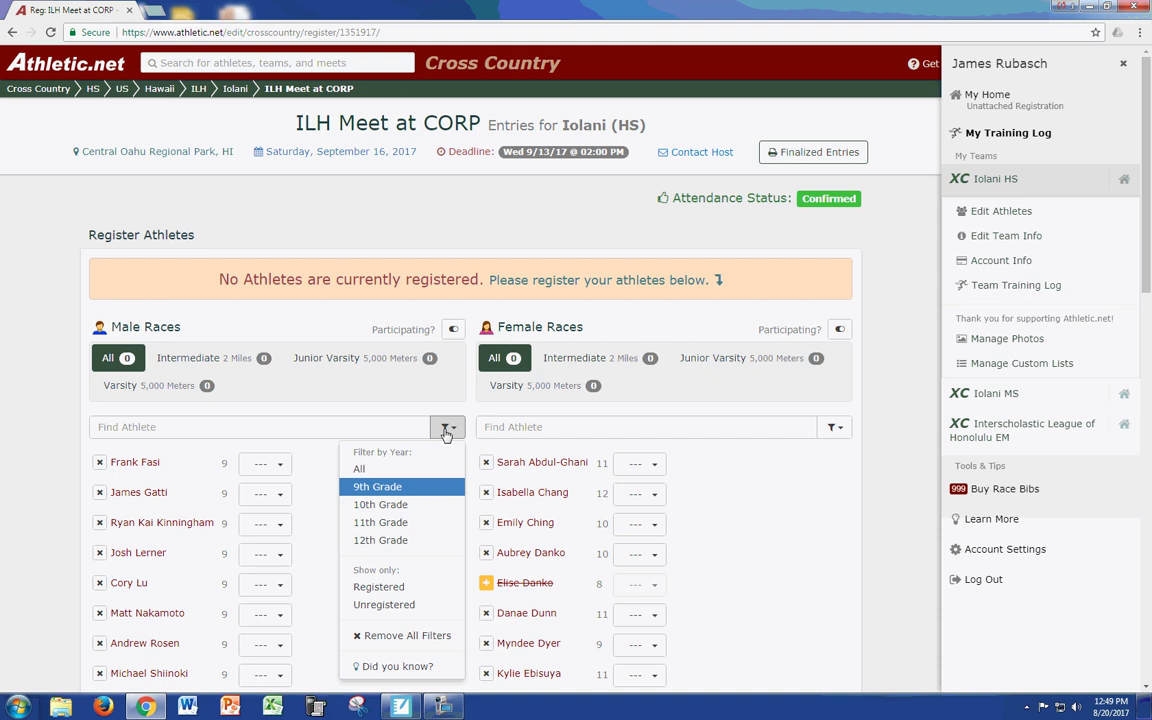
click(401, 505)
scroll(400, 505, down, 3)
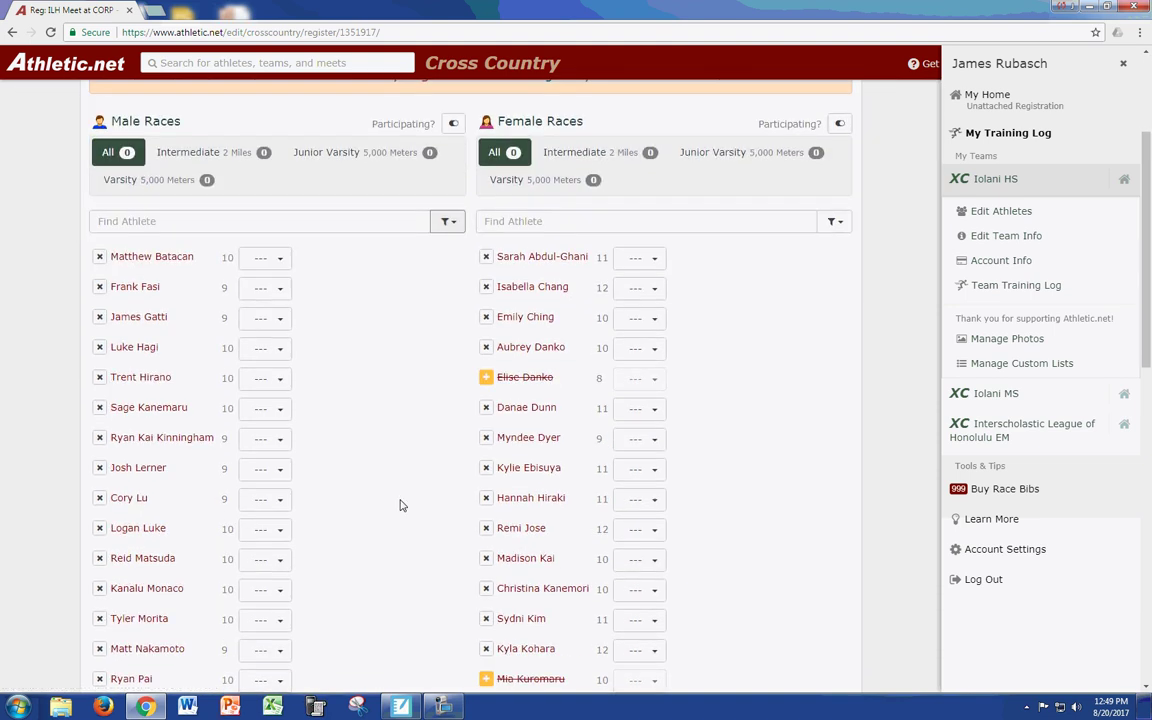
scroll(400, 505, up, 3)
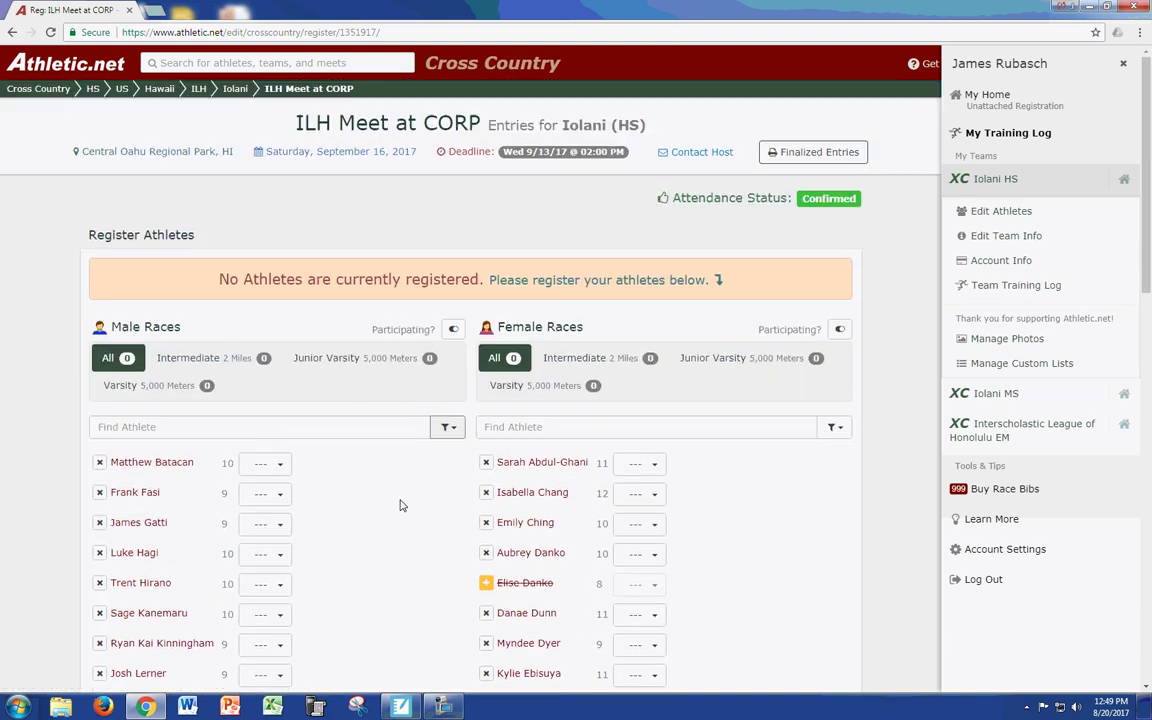
click(447, 428)
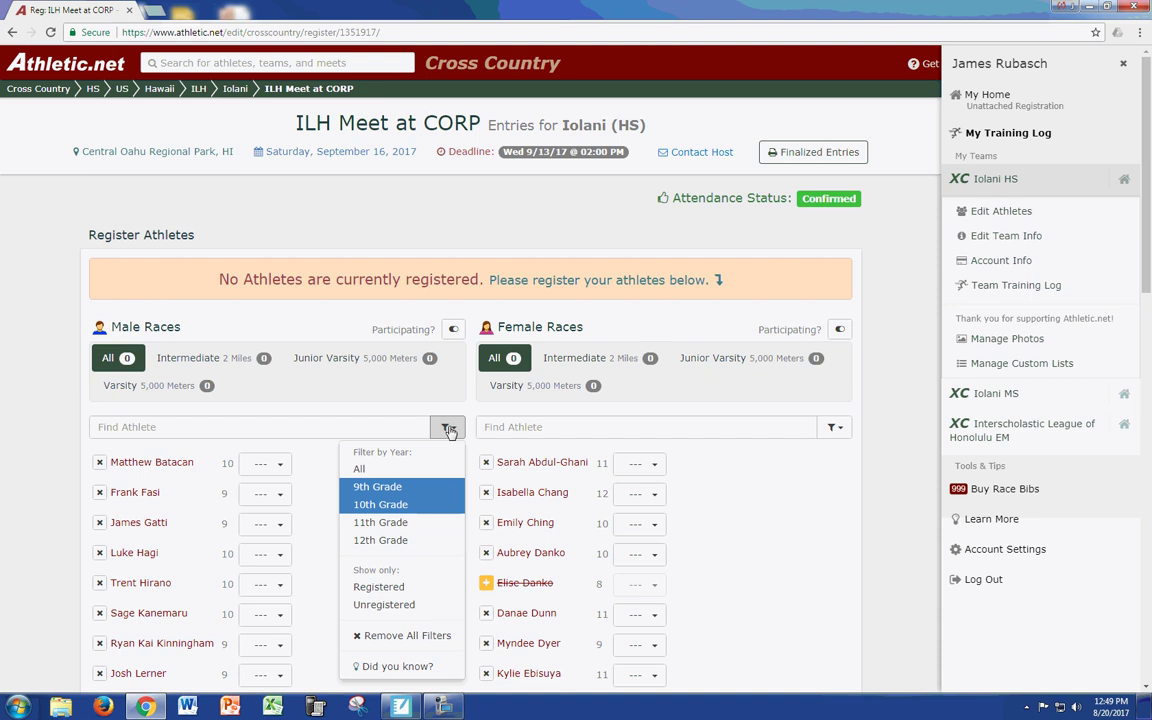
click(391, 488)
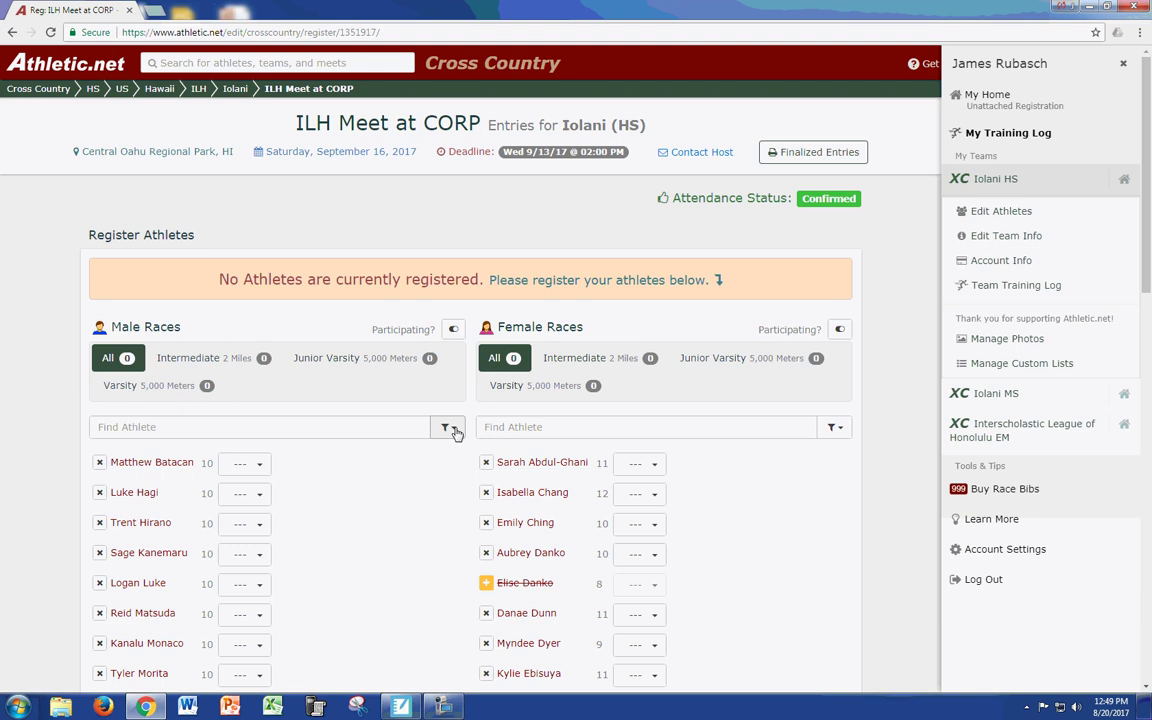
- Show the male Varsity 5,000 Meters entry list and filter its athletes to 12th grade
click(120, 386)
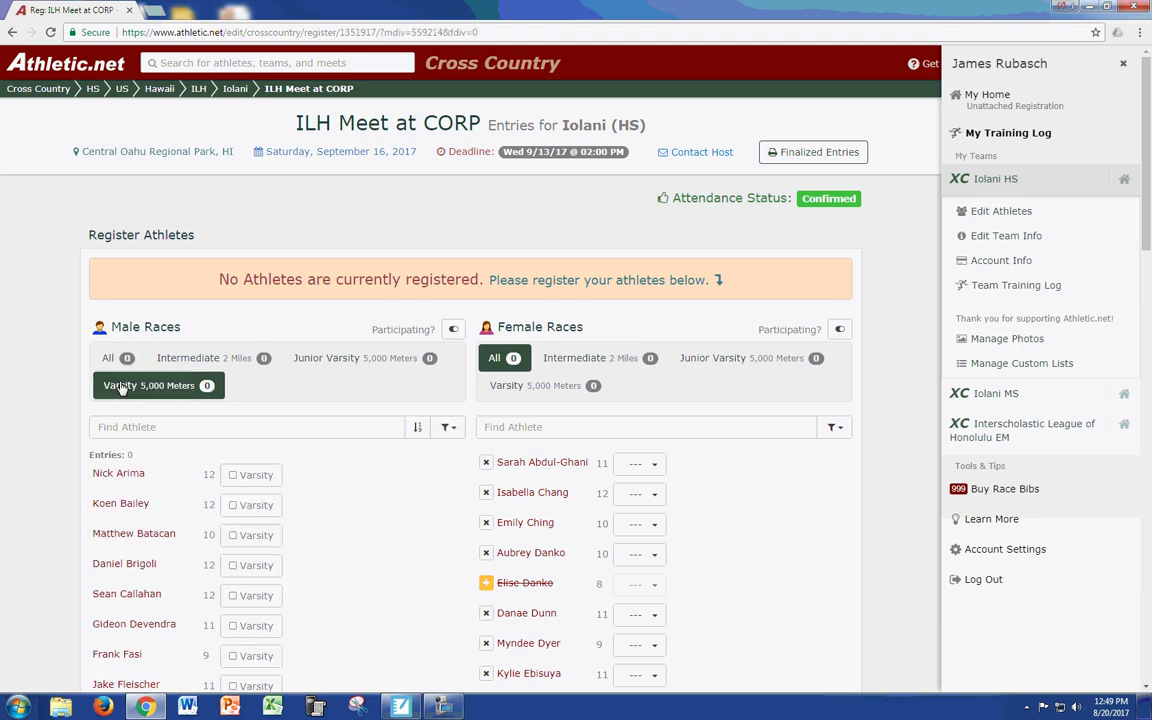
scroll(320, 557, down, 5)
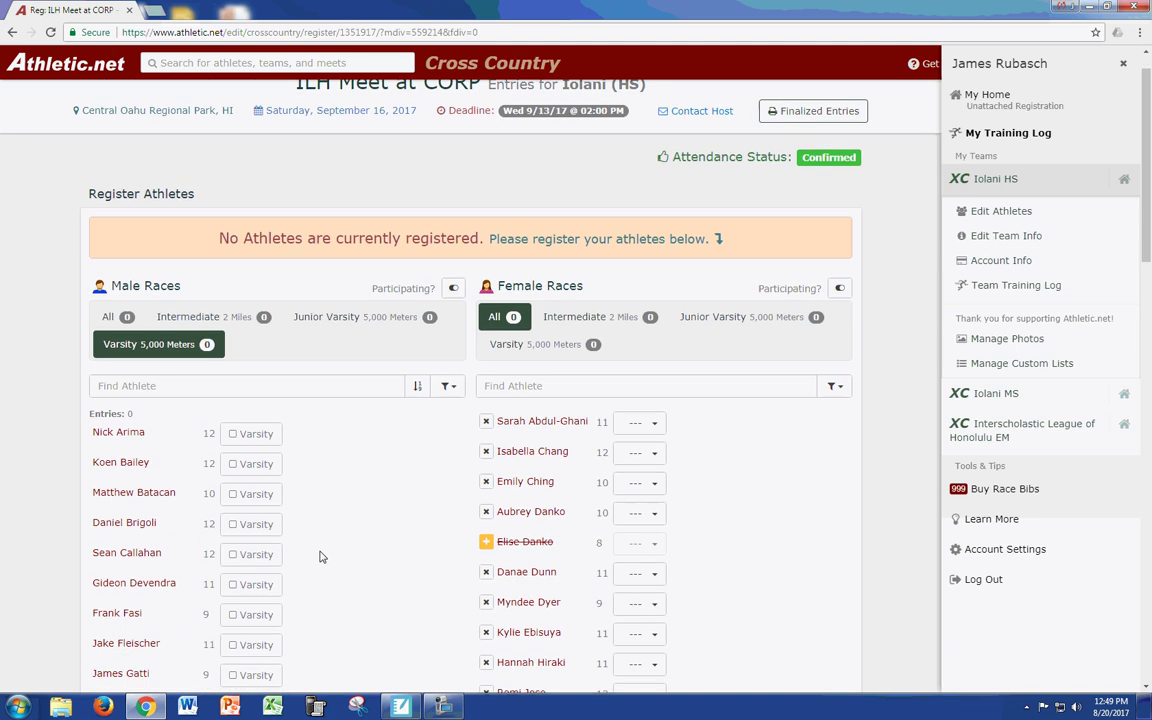
scroll(320, 557, down, 2)
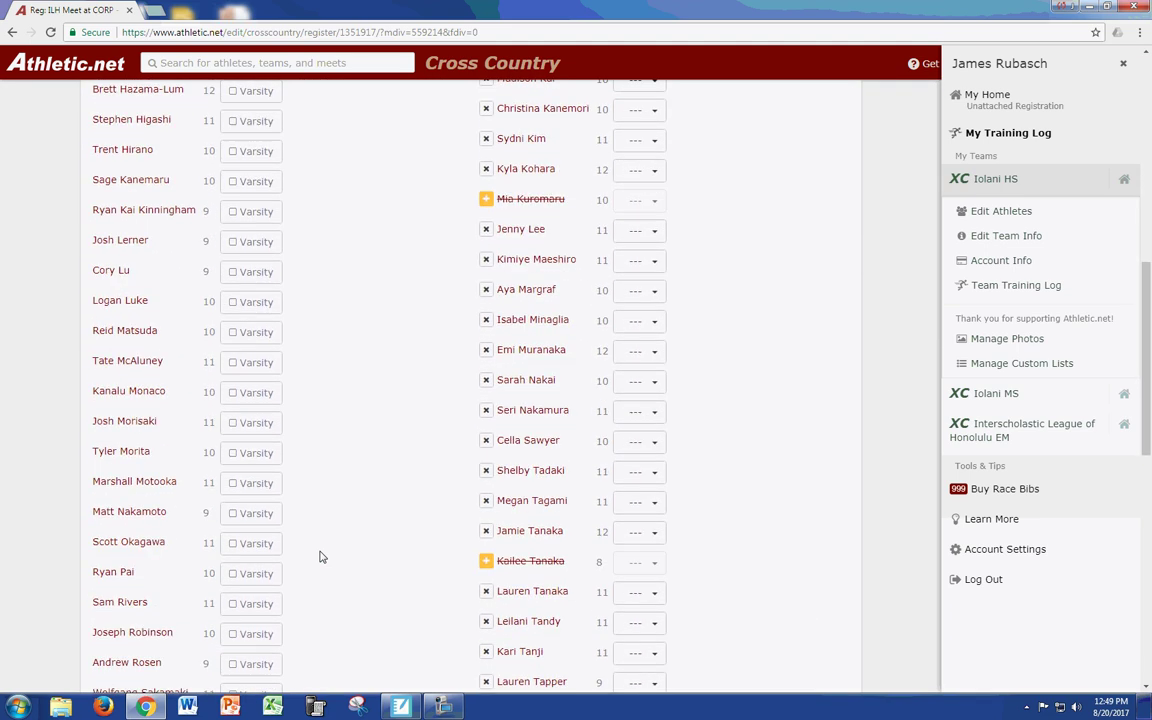
scroll(320, 555, up, 7)
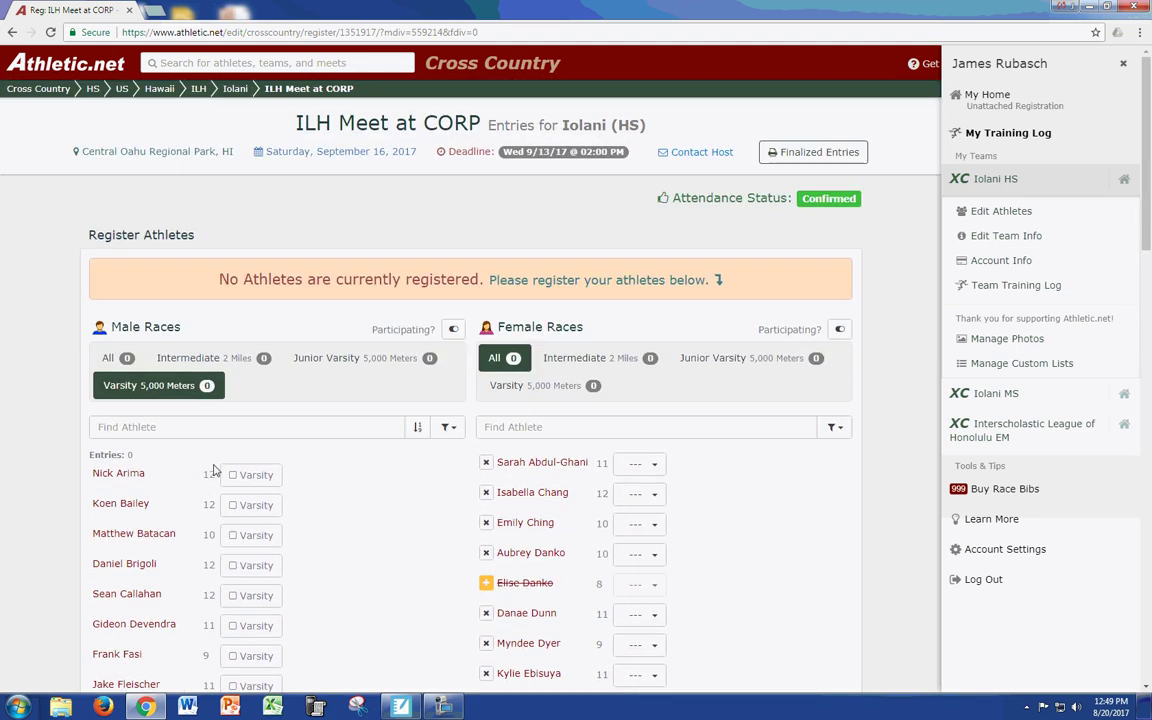
click(446, 427)
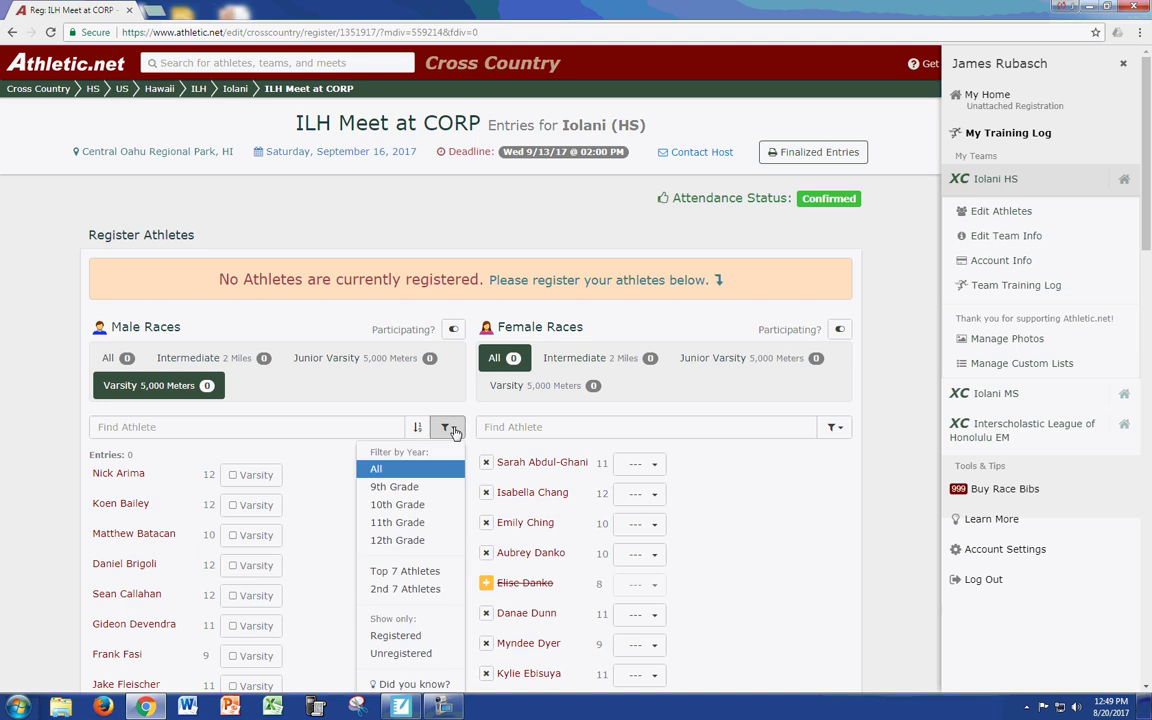
click(407, 543)
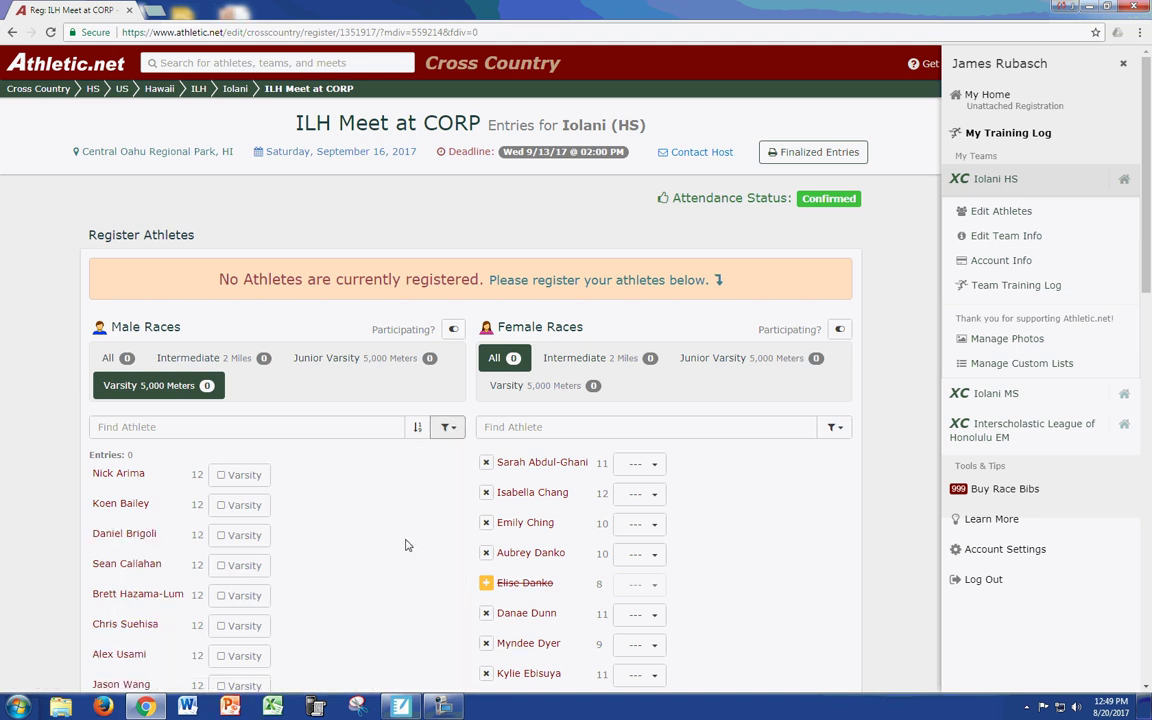
scroll(405, 532, down, 3)
scroll(400, 525, up, 1)
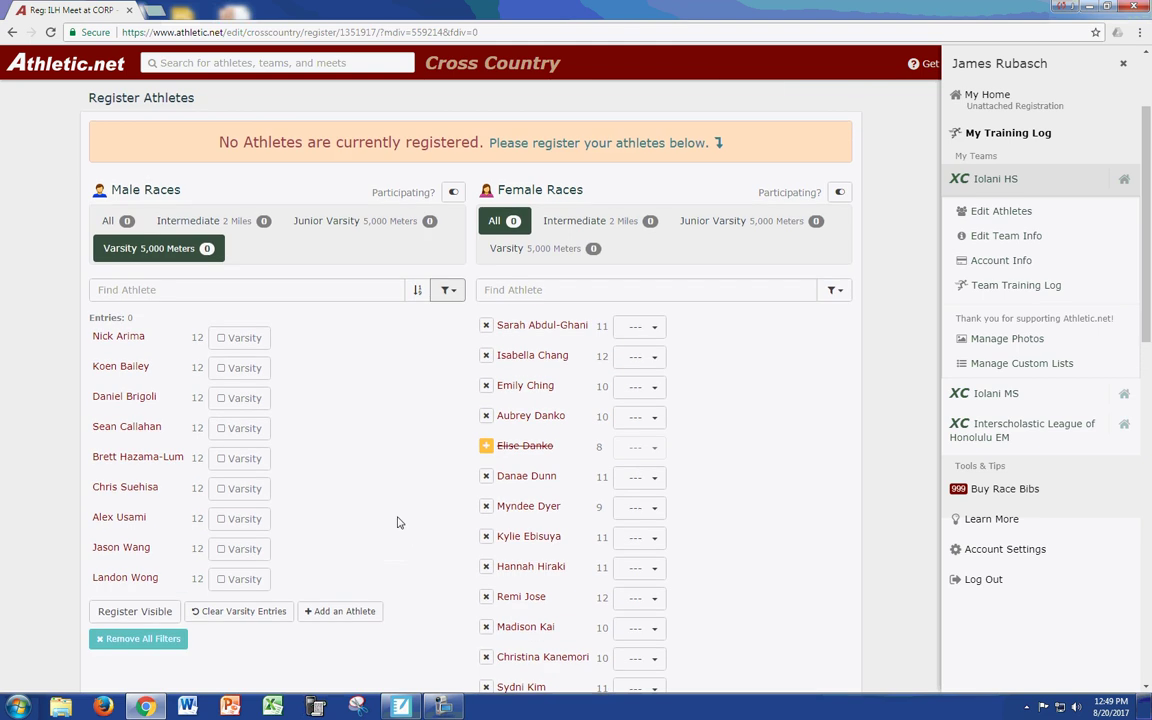
- Register all nine listed 12th grade male athletes for the Varsity race
click(222, 337)
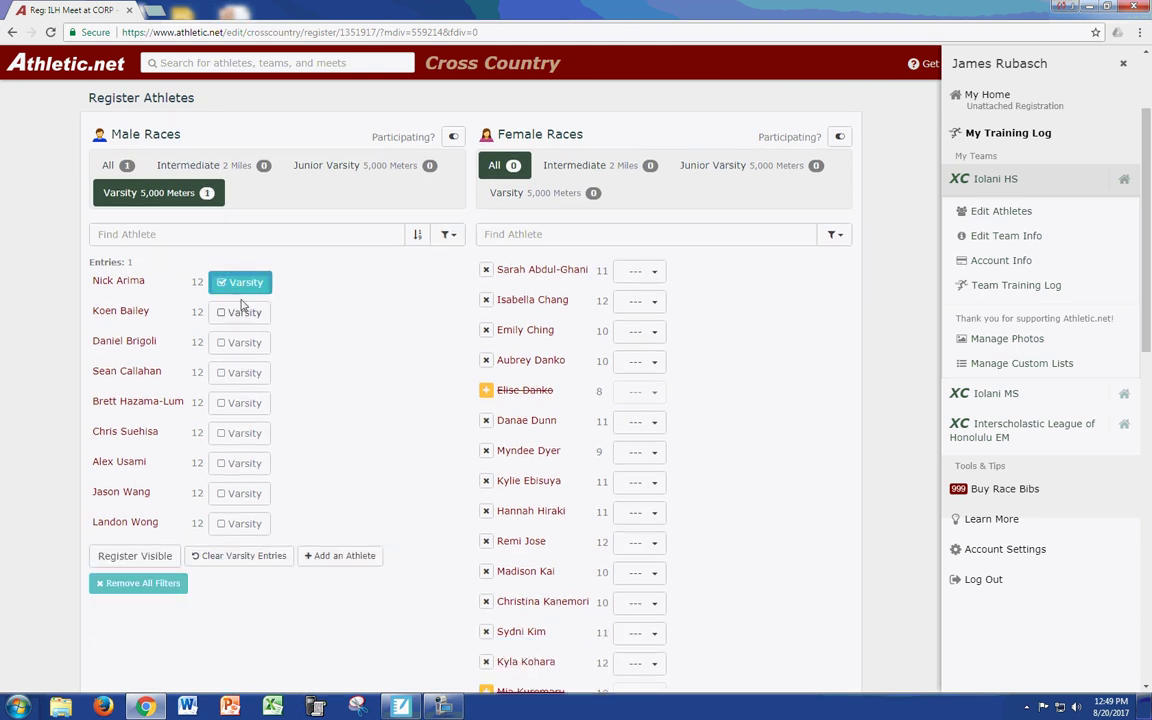
click(244, 314)
click(250, 342)
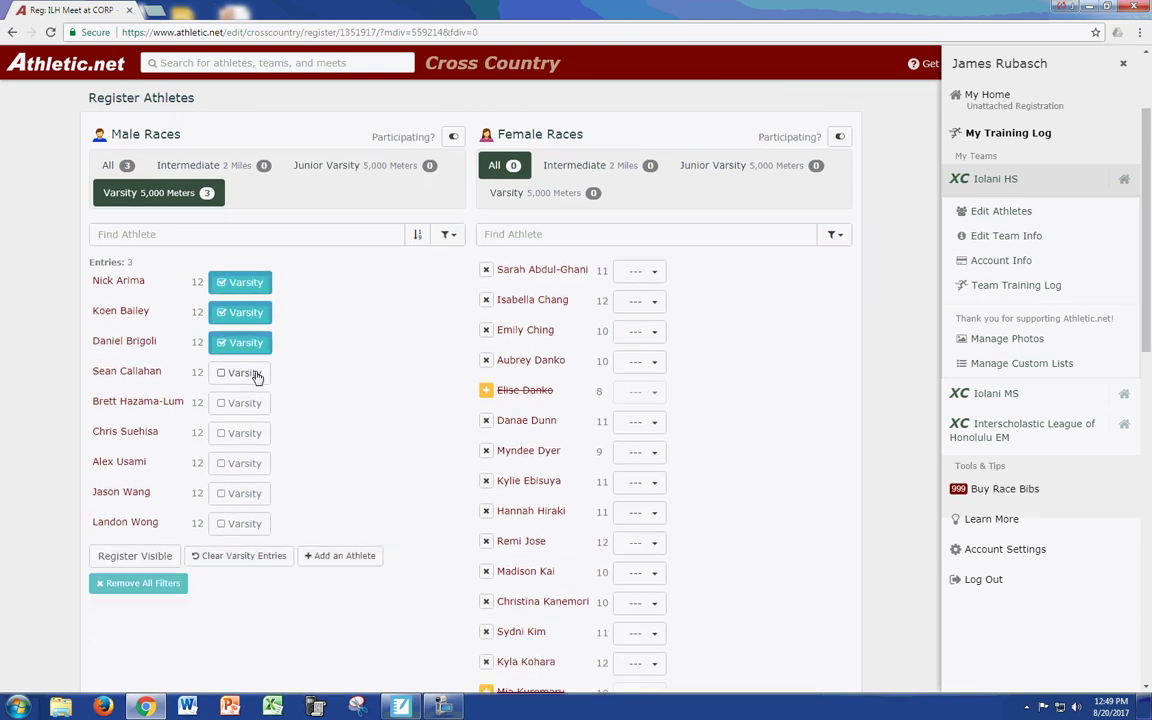
click(245, 372)
click(256, 402)
click(256, 433)
click(256, 463)
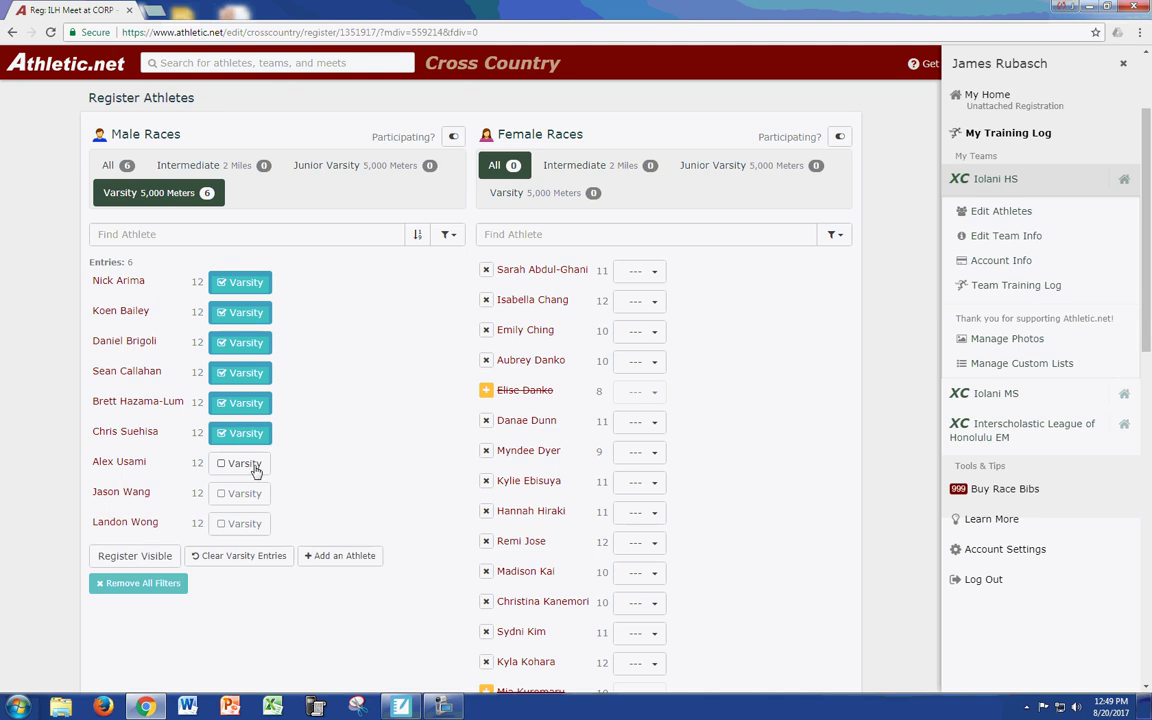
click(256, 492)
click(250, 523)
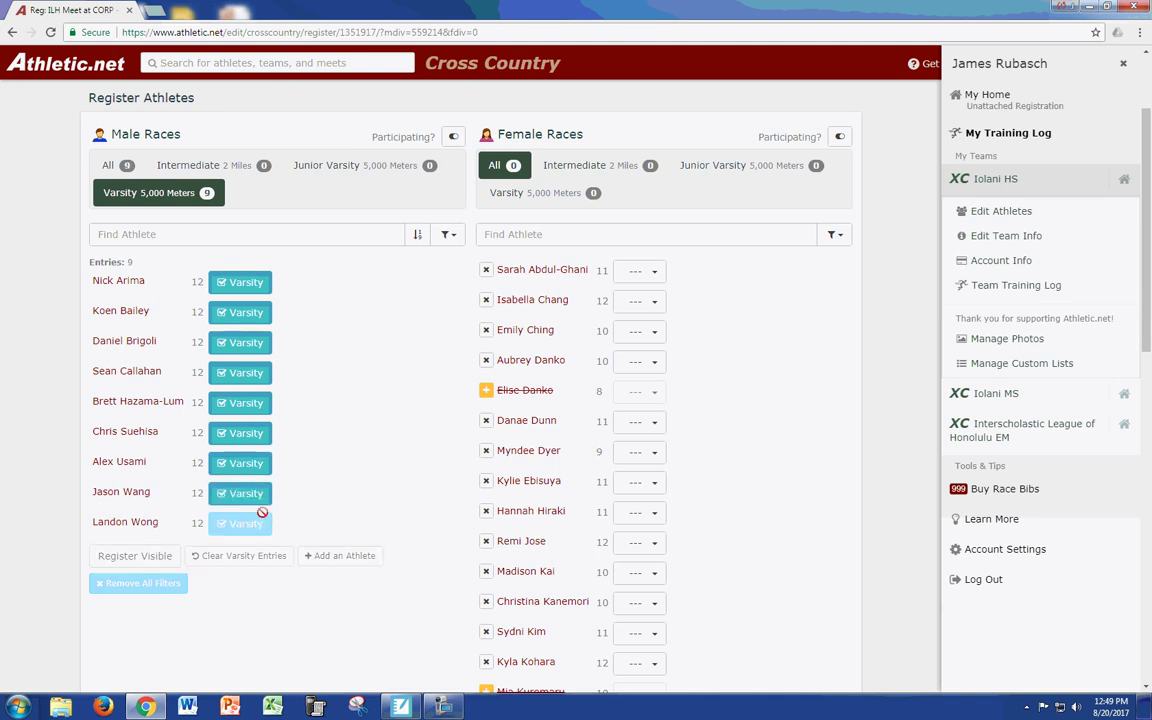
- Switch the male filter to only 11th grade and register the fifth and eighth listed athletes for Varsity
click(449, 237)
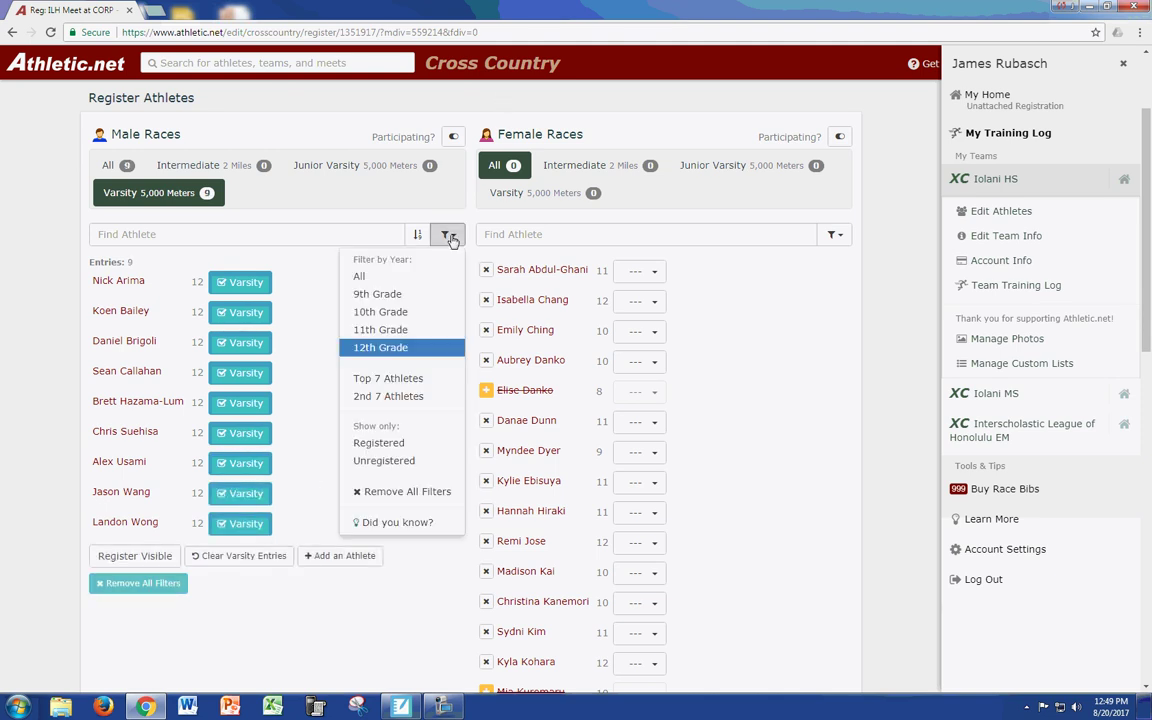
click(394, 331)
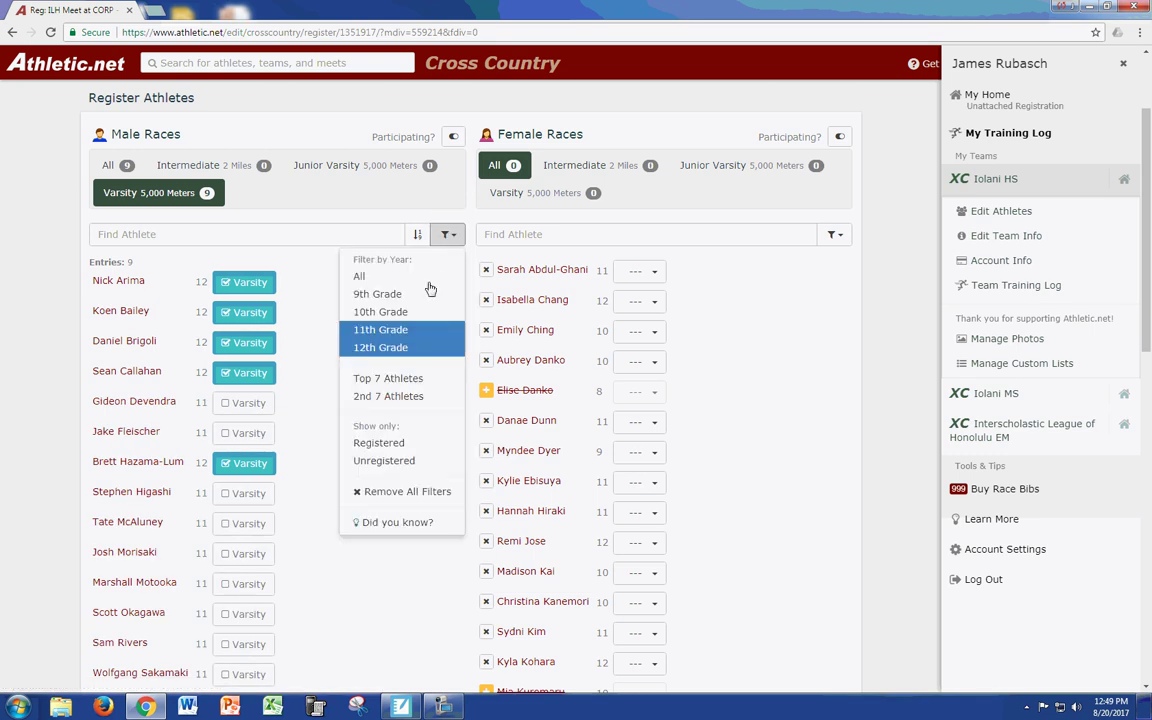
click(379, 347)
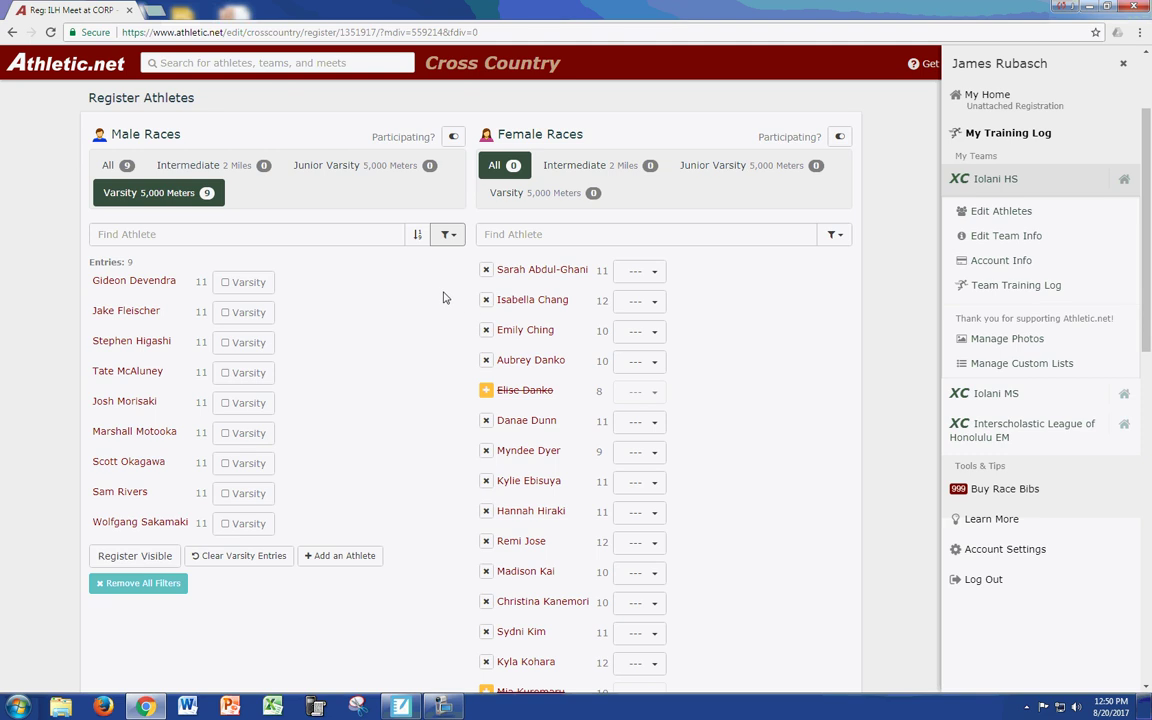
click(246, 403)
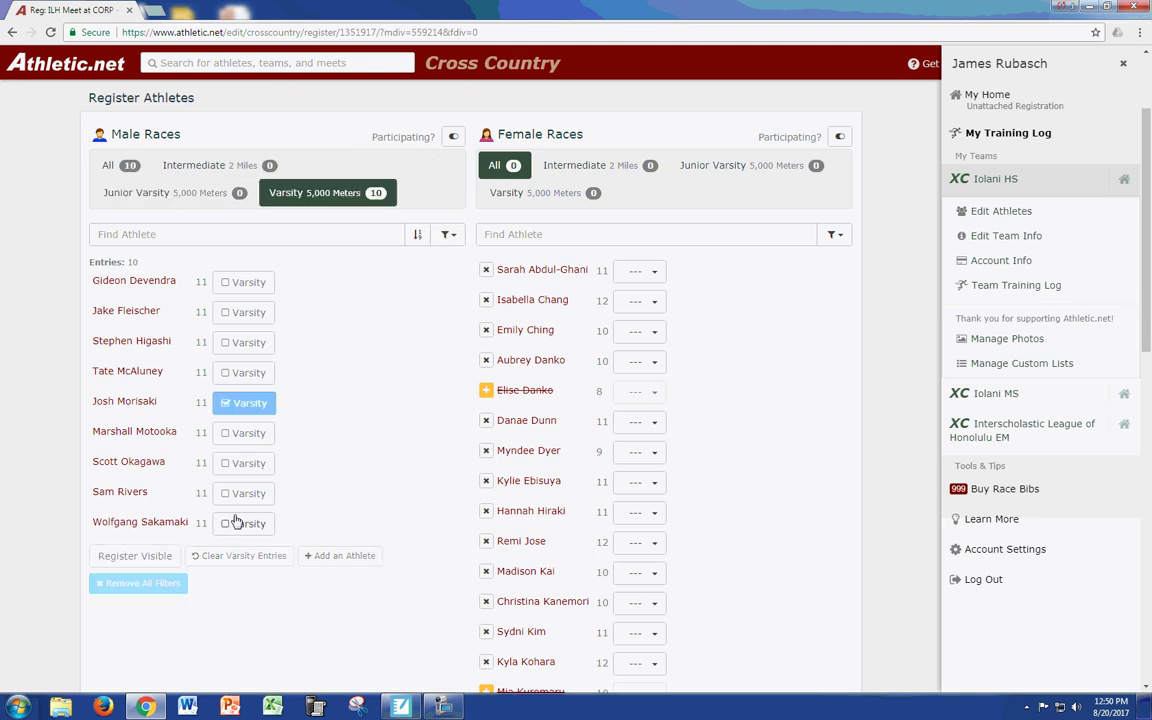
click(242, 493)
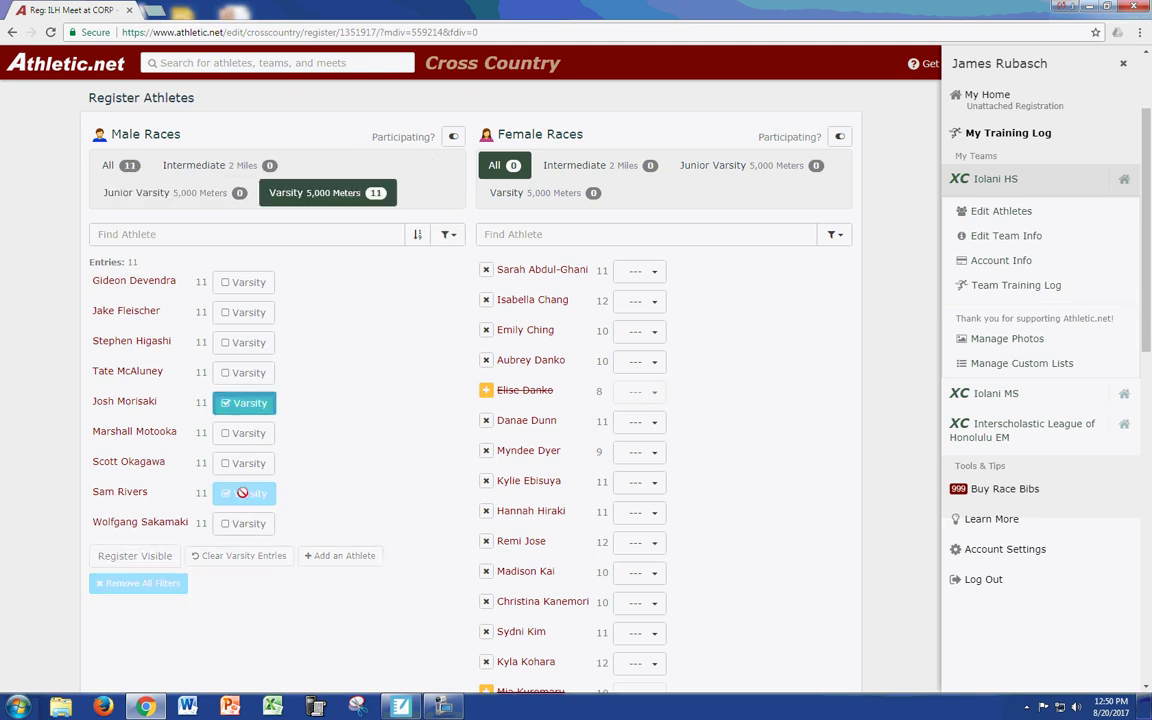
- Switch the male filter to only 10th grade and register the second listed athlete for Varsity
click(446, 236)
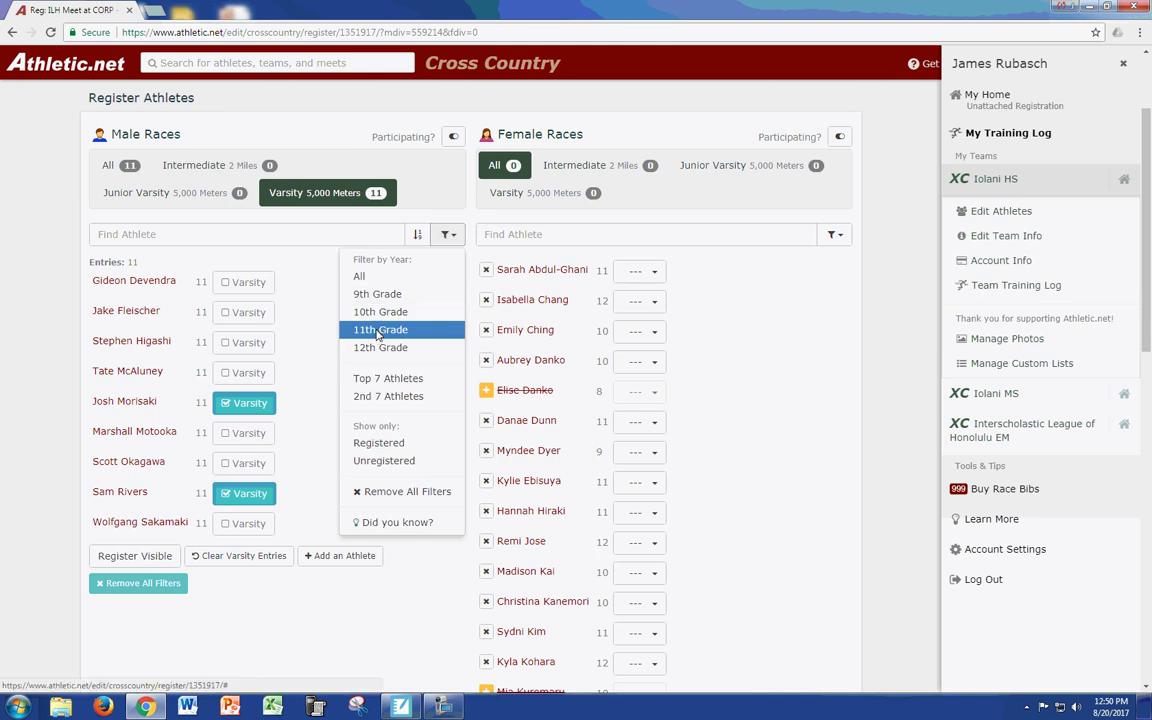
click(379, 332)
click(446, 234)
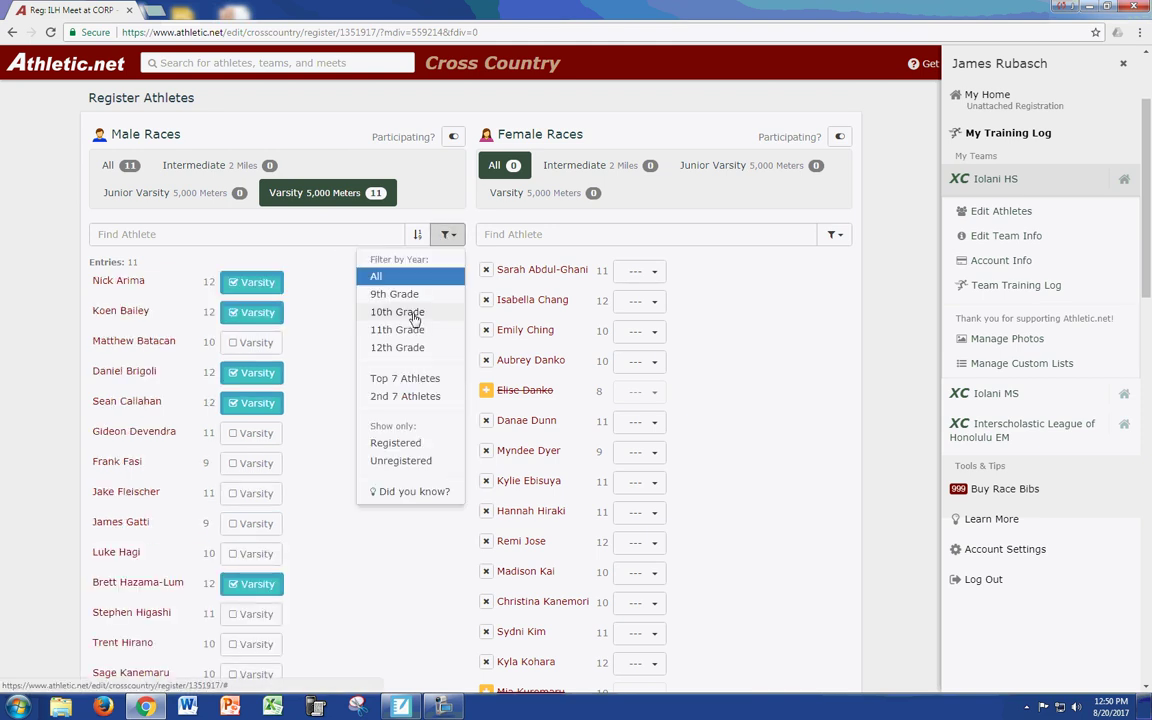
click(412, 313)
click(225, 313)
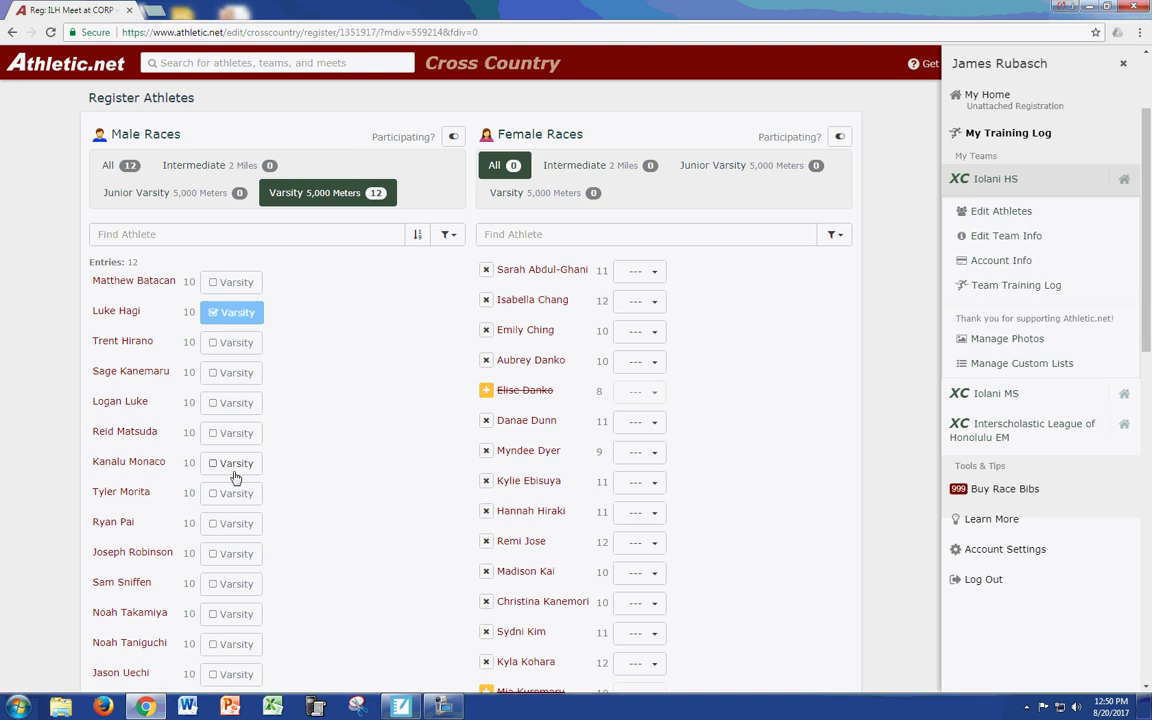
- Register the seventh listed 10th grade male athlete for Varsity, and set the male grade filter to All
click(232, 463)
click(448, 236)
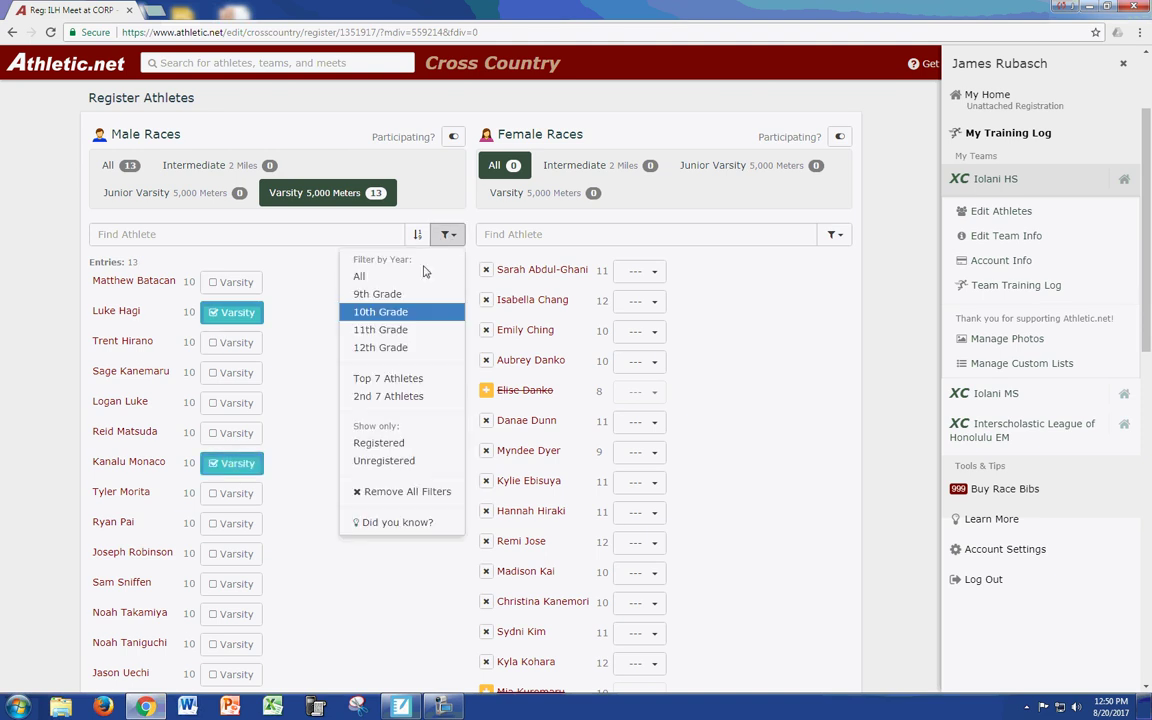
click(352, 275)
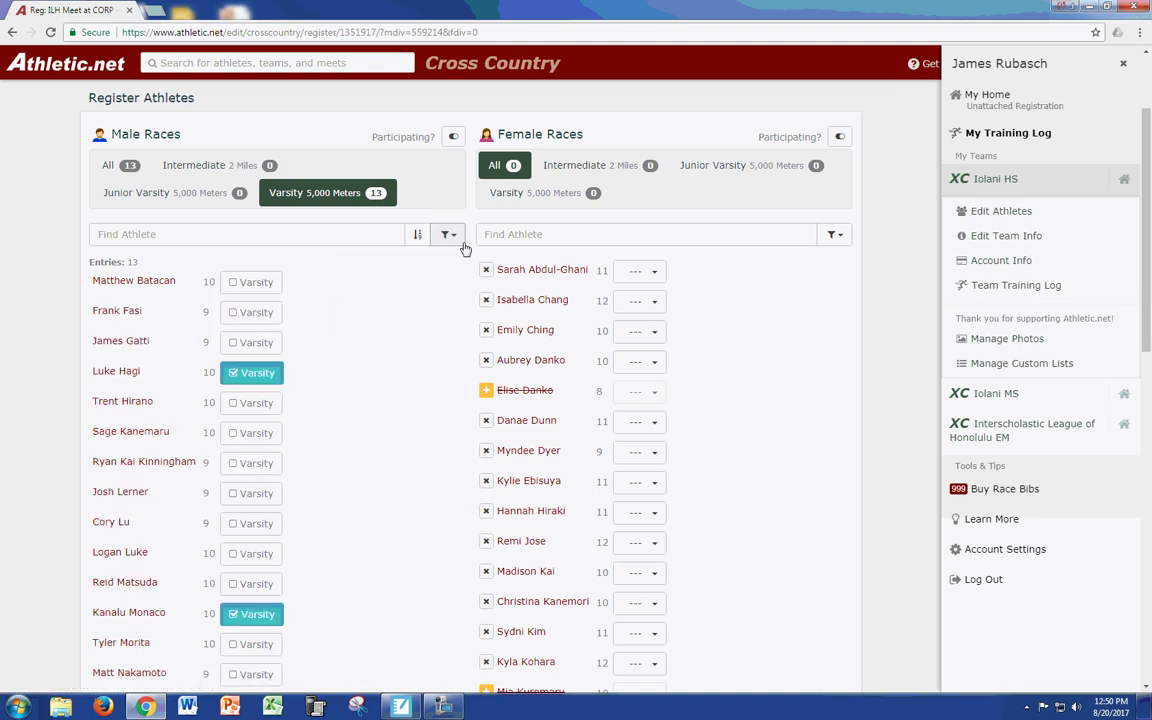
- Try moving the first listed male athlete from Varsity to Junior Varsity, and restore that athlete's Varsity entry
click(138, 193)
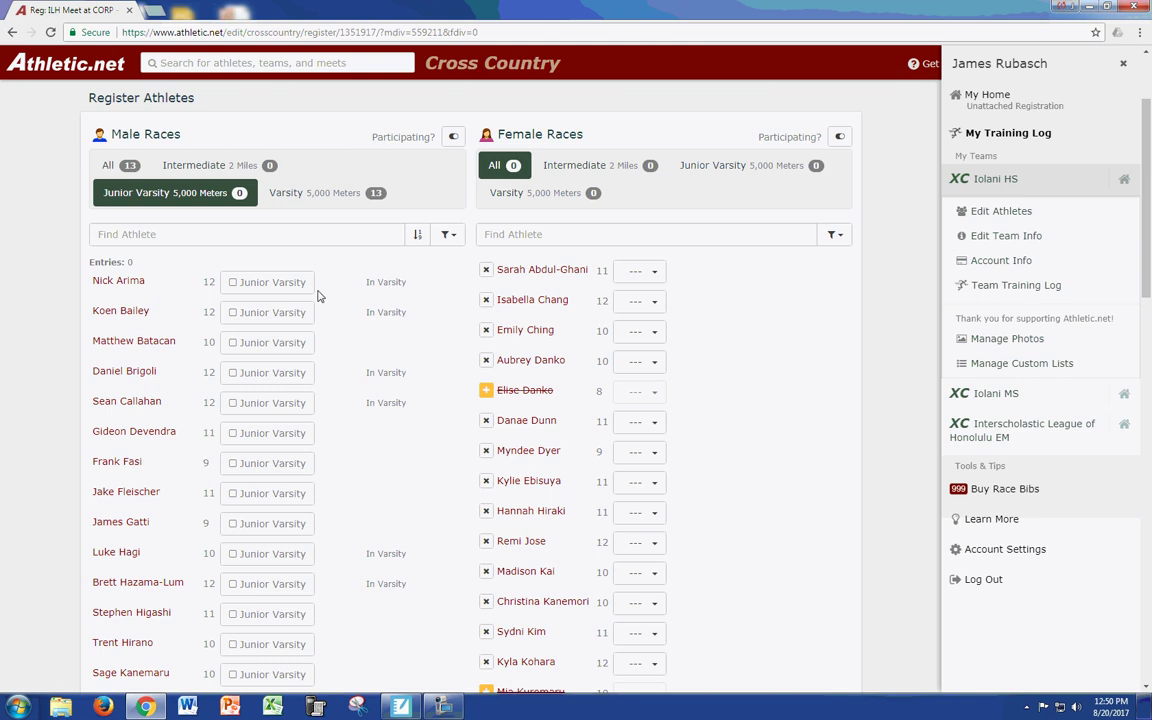
click(260, 284)
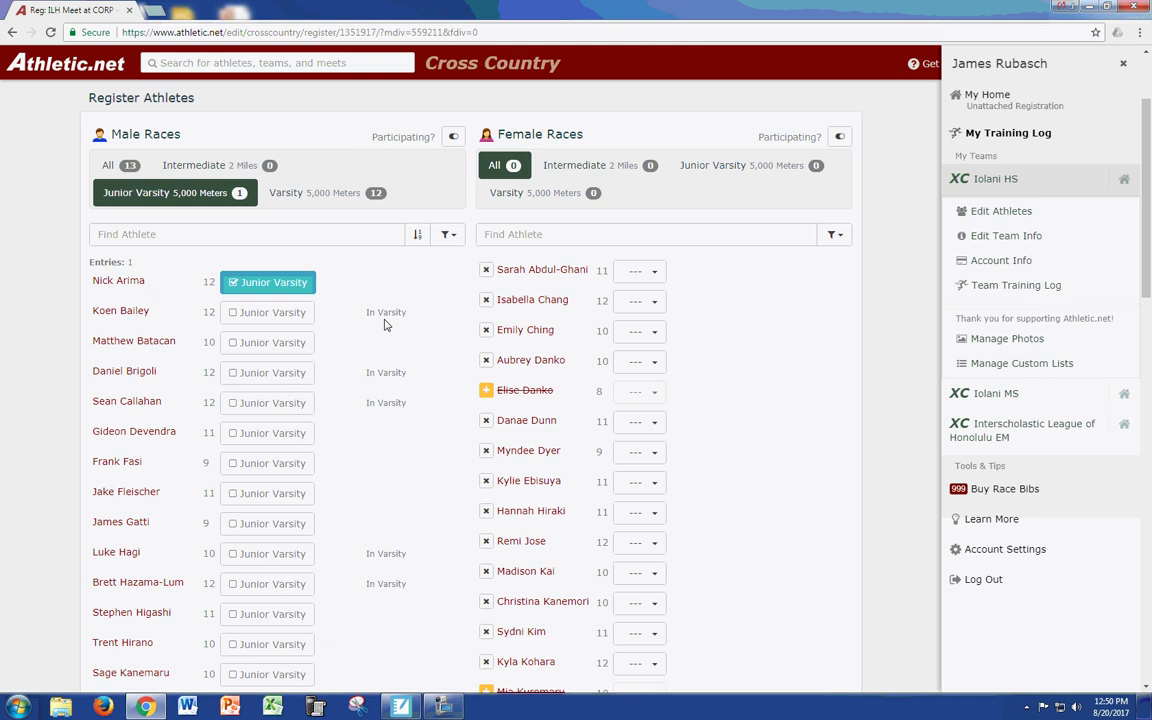
click(248, 288)
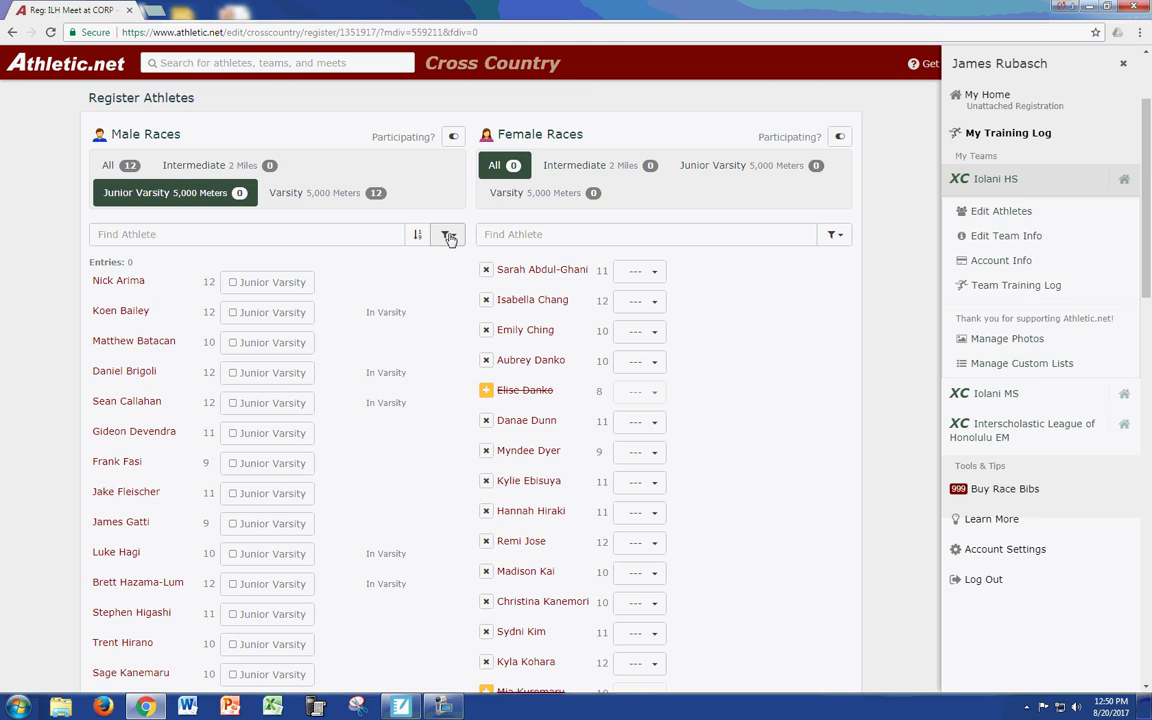
click(325, 196)
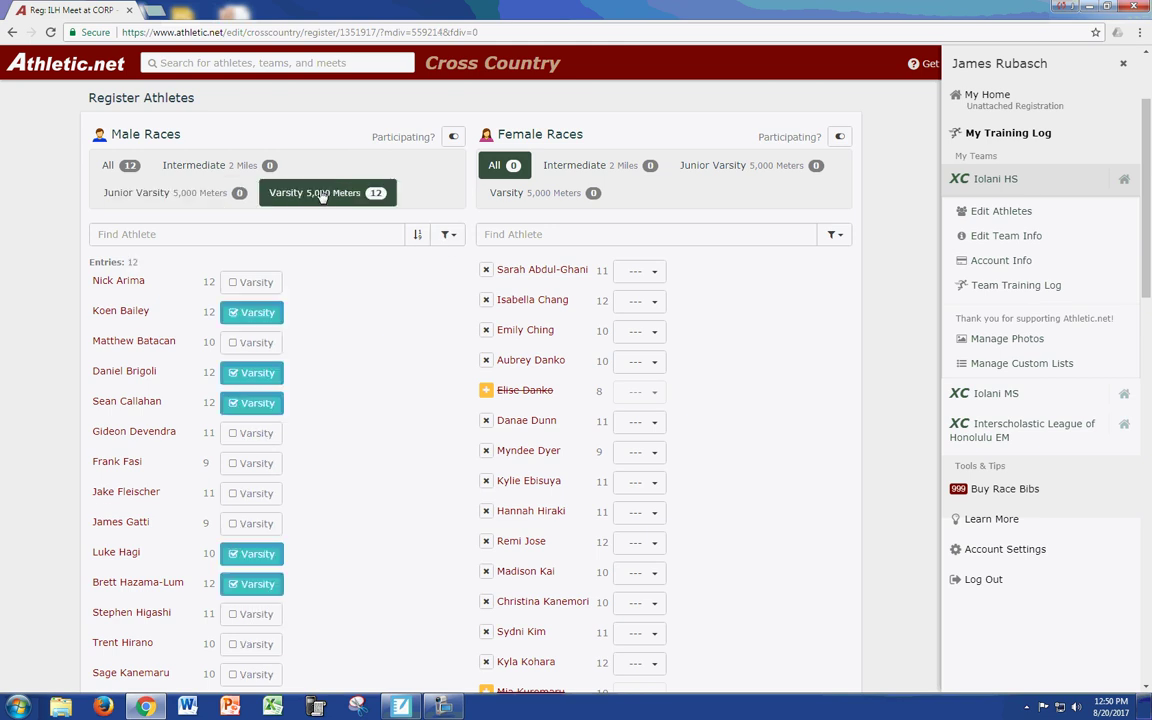
click(243, 283)
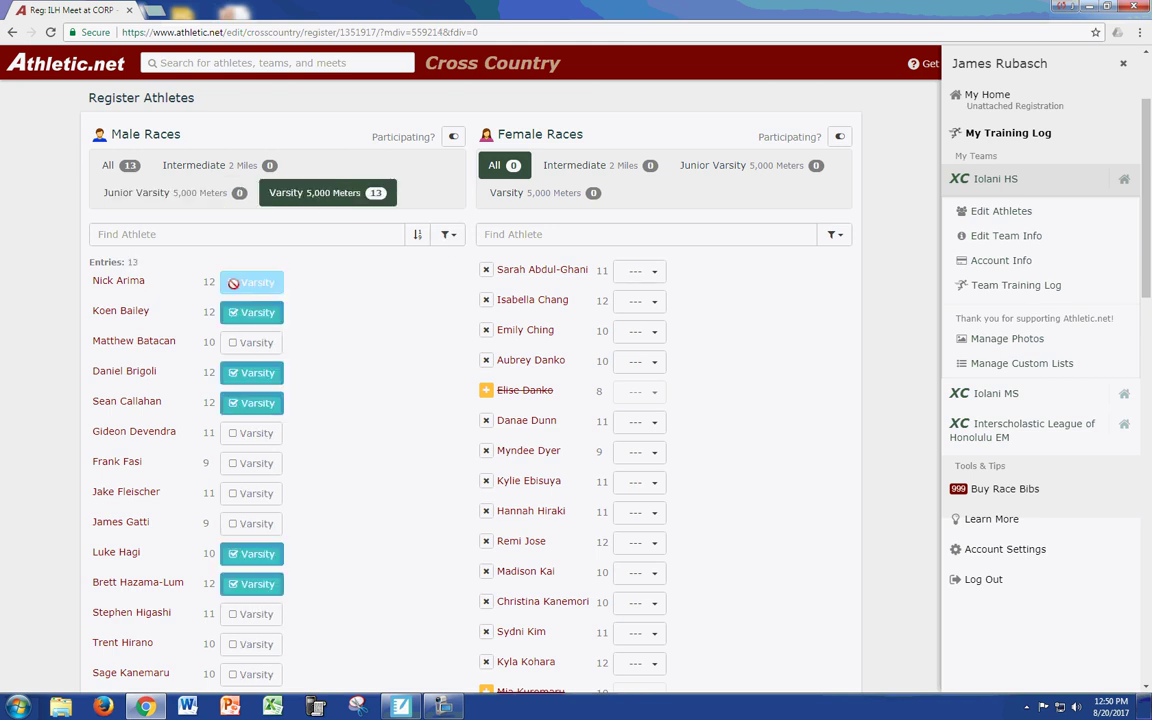
- Register the third, sixth and eighth listed male athletes for the Junior Varsity 5,000 Meters race
click(187, 200)
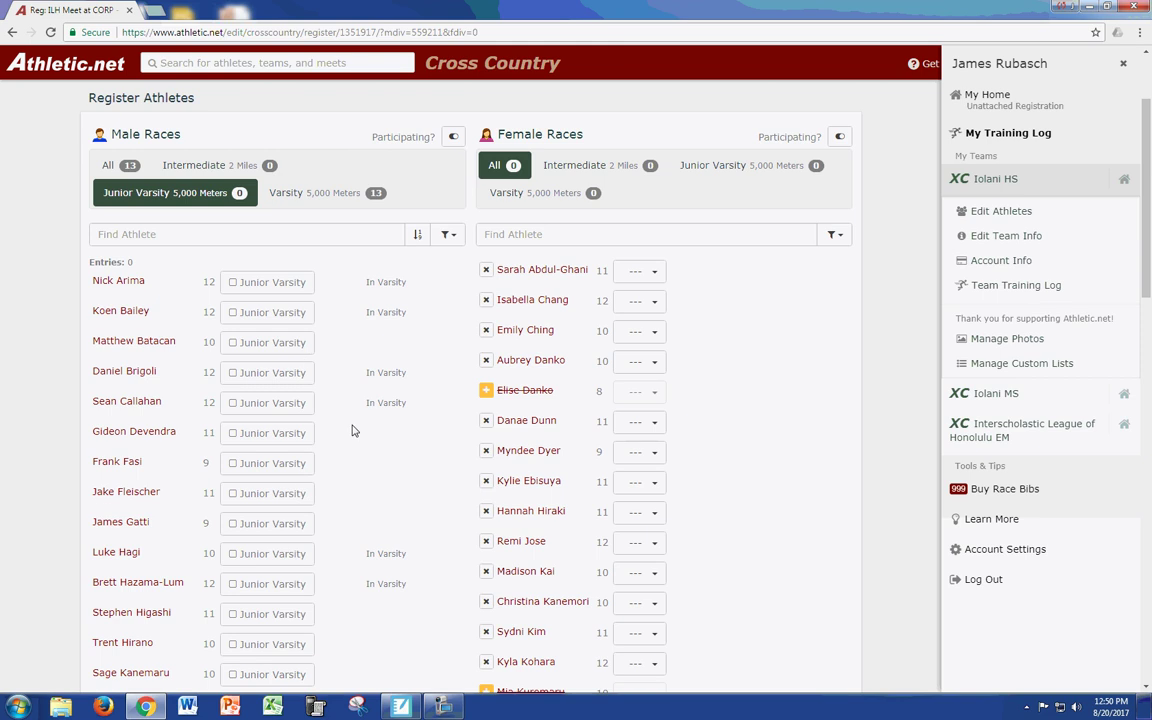
scroll(360, 478, down, 5)
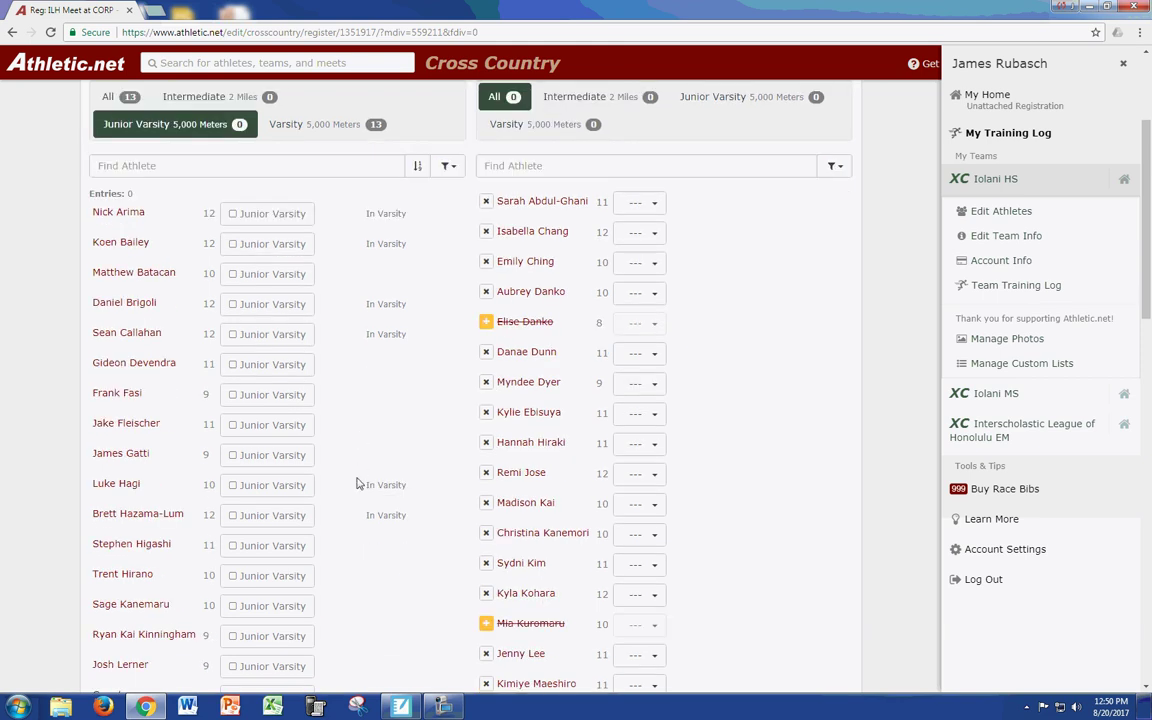
scroll(357, 485, down, 4)
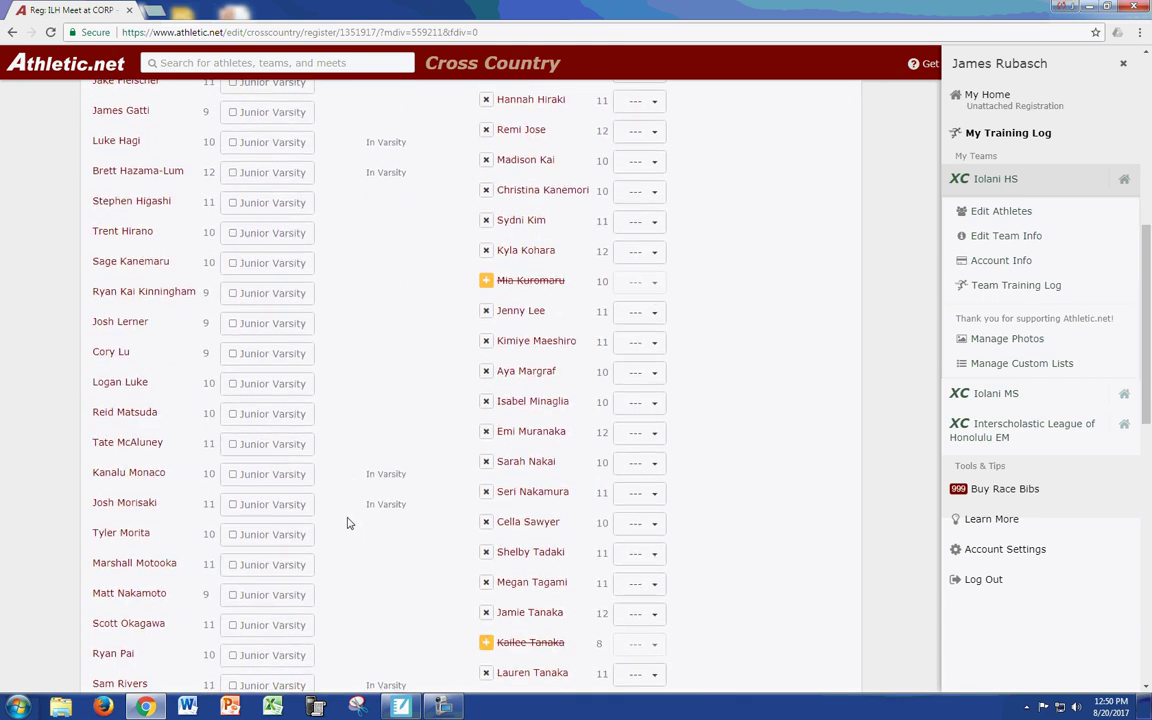
scroll(350, 550, up, 9)
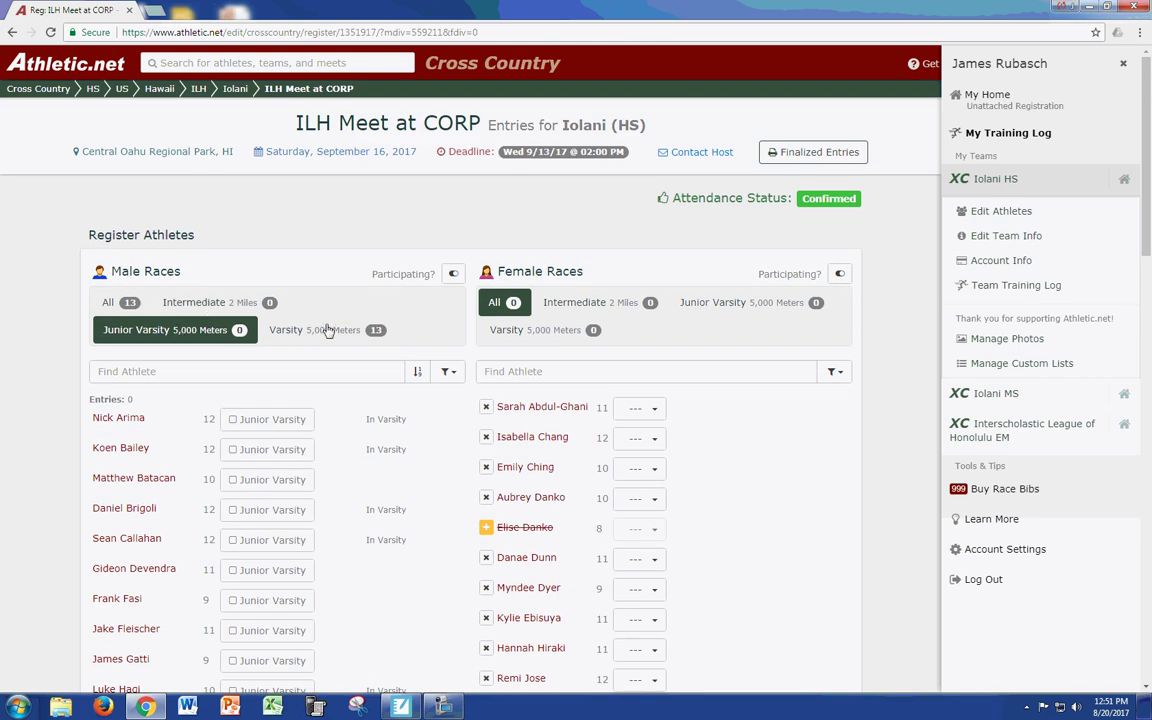
click(446, 371)
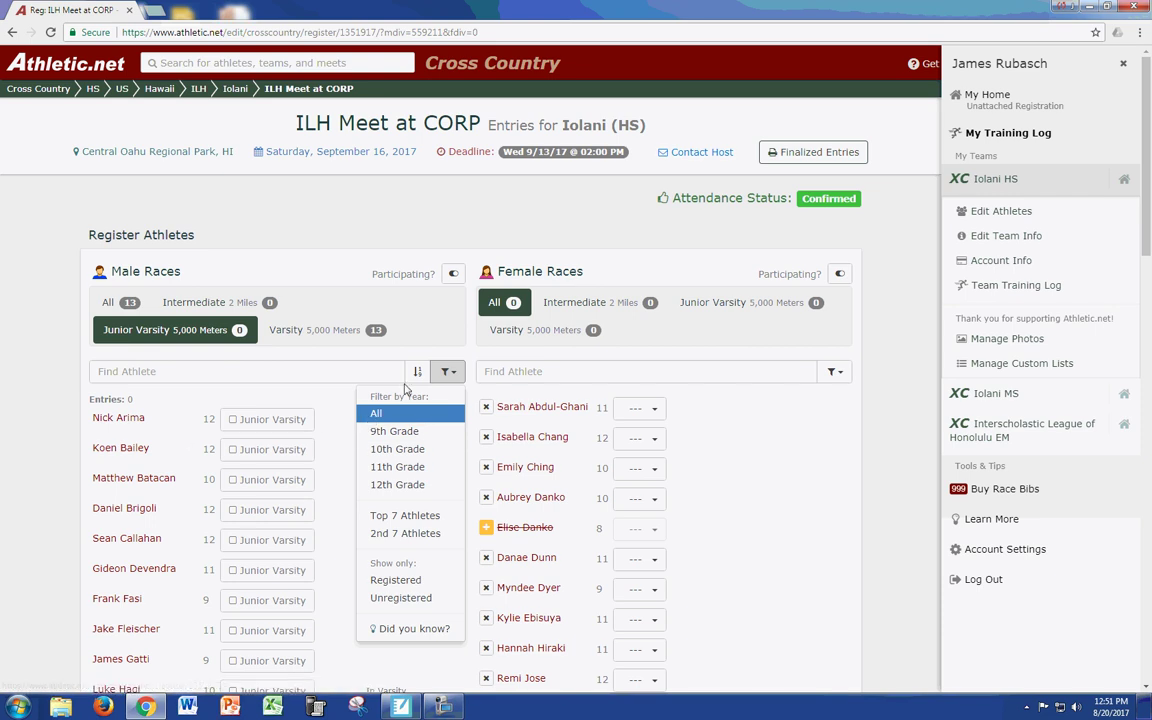
click(455, 377)
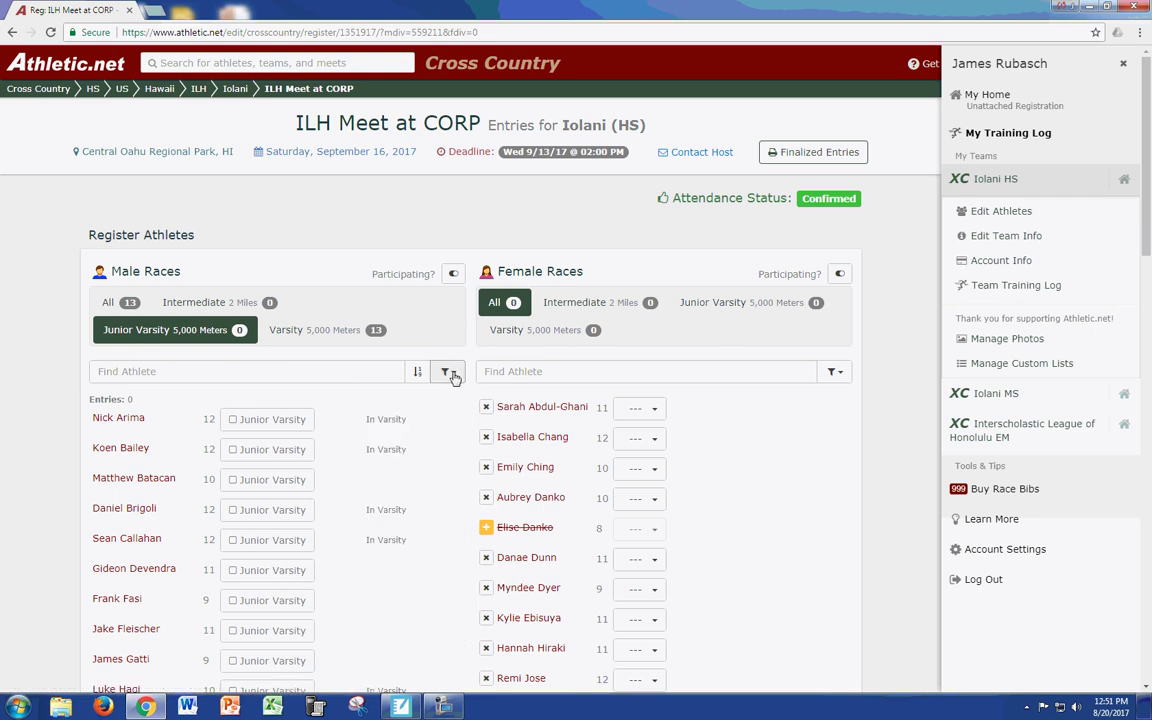
click(258, 481)
click(258, 632)
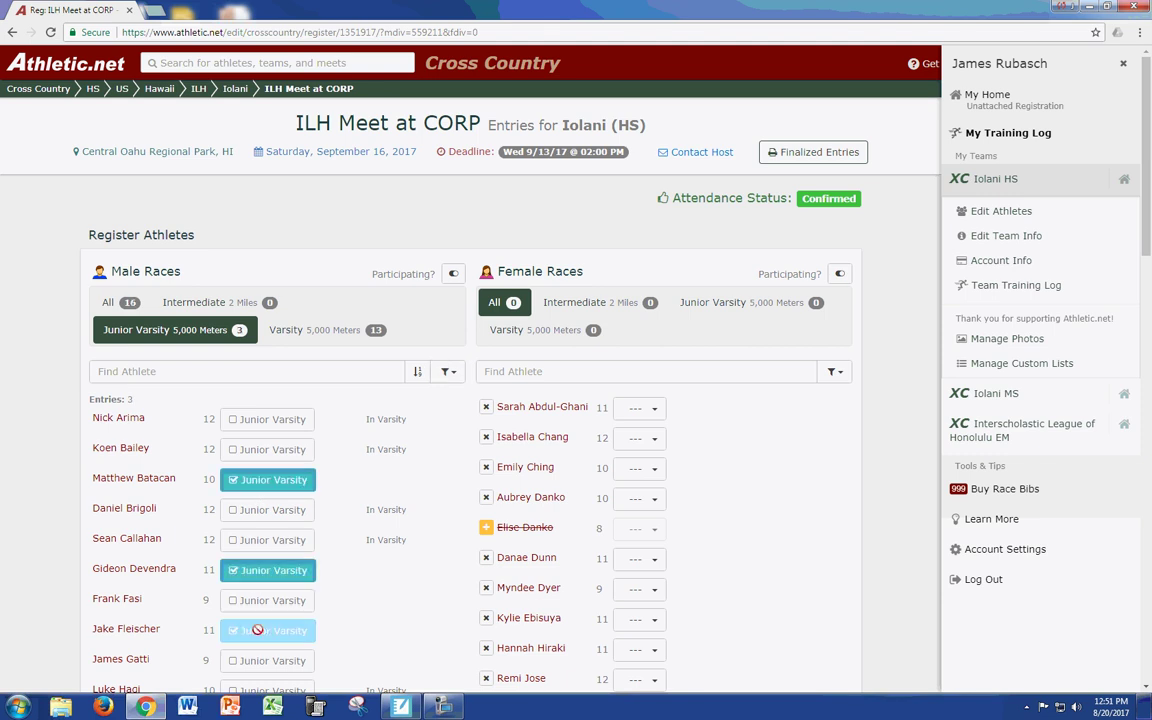
- Register the seventh and ninth listed male athletes, both 9th graders, for the Intermediate 2 Miles race
click(212, 304)
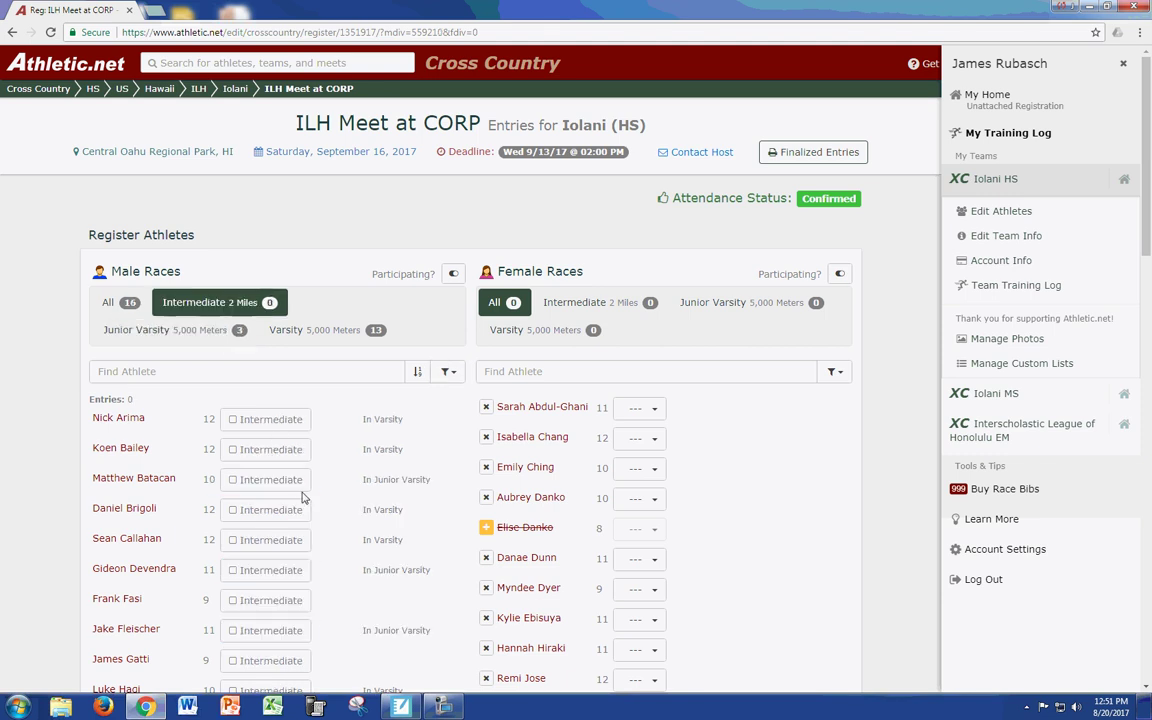
click(292, 600)
click(285, 663)
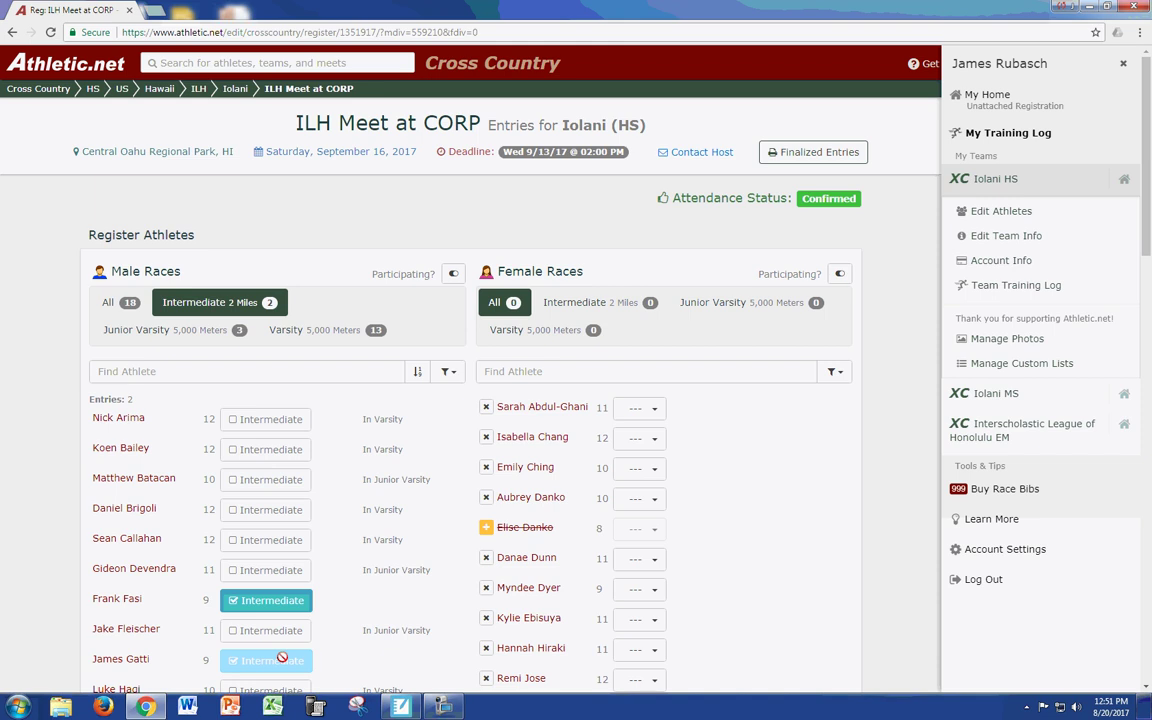
- Filter the male Intermediate entry list to 9th grade athletes
click(448, 373)
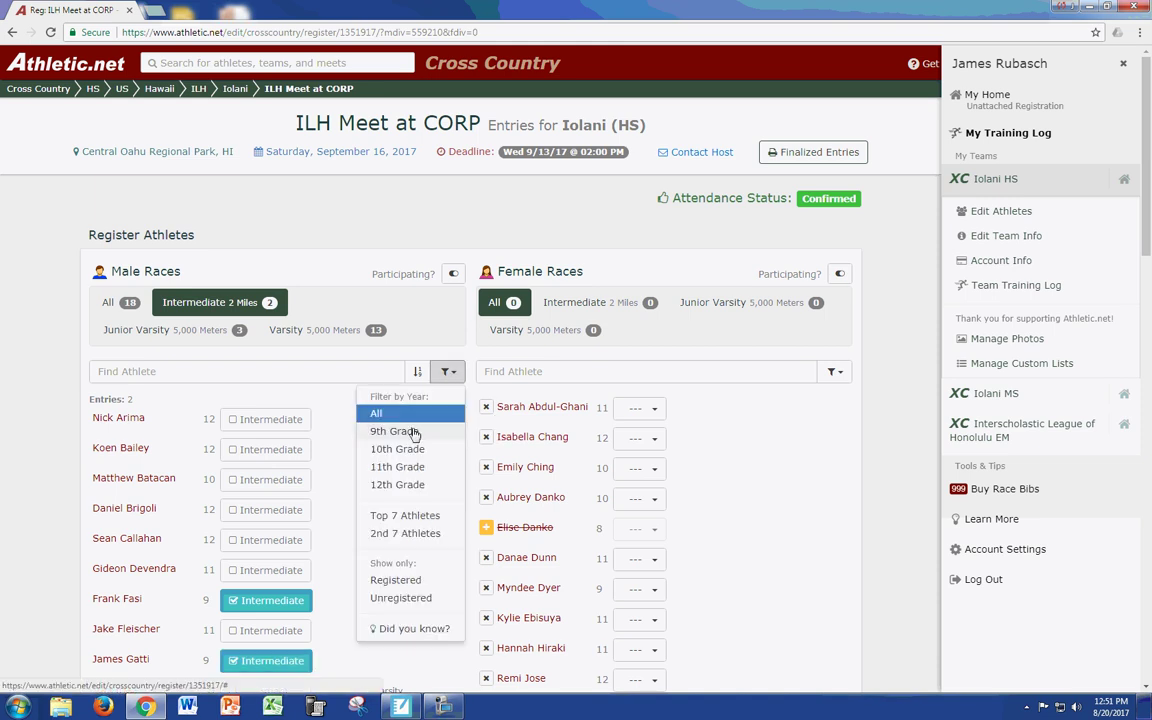
click(395, 432)
scroll(413, 433, down, 2)
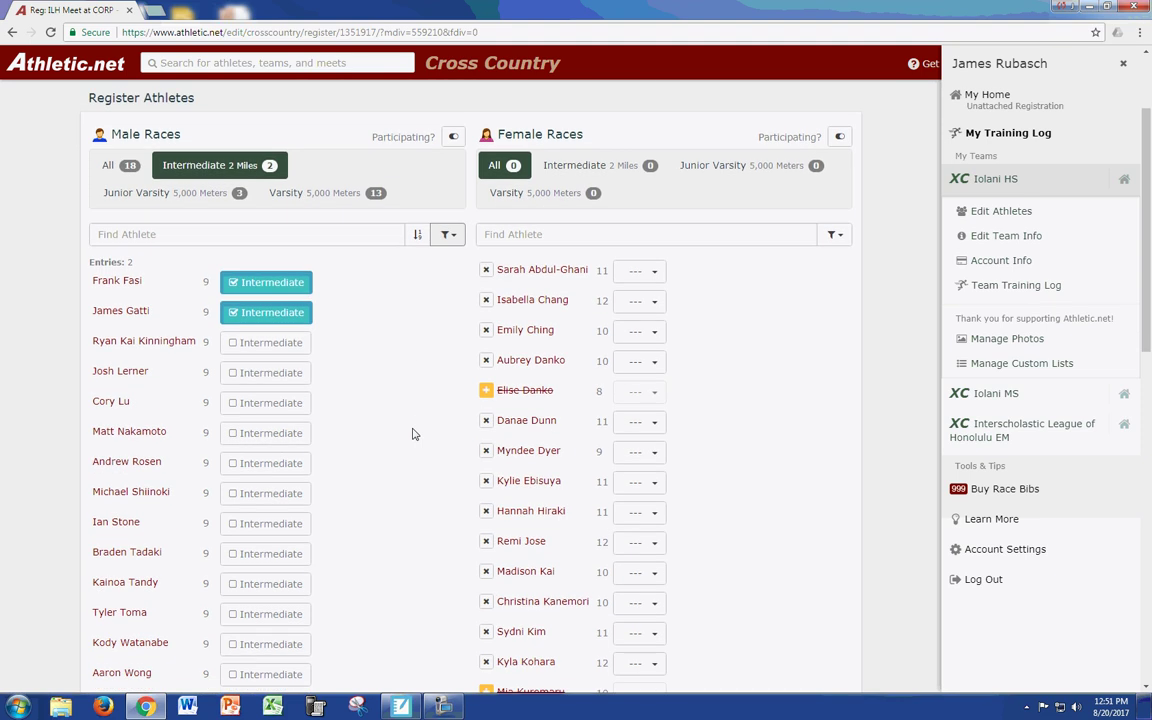
scroll(415, 434, down, 2)
scroll(415, 434, up, 1)
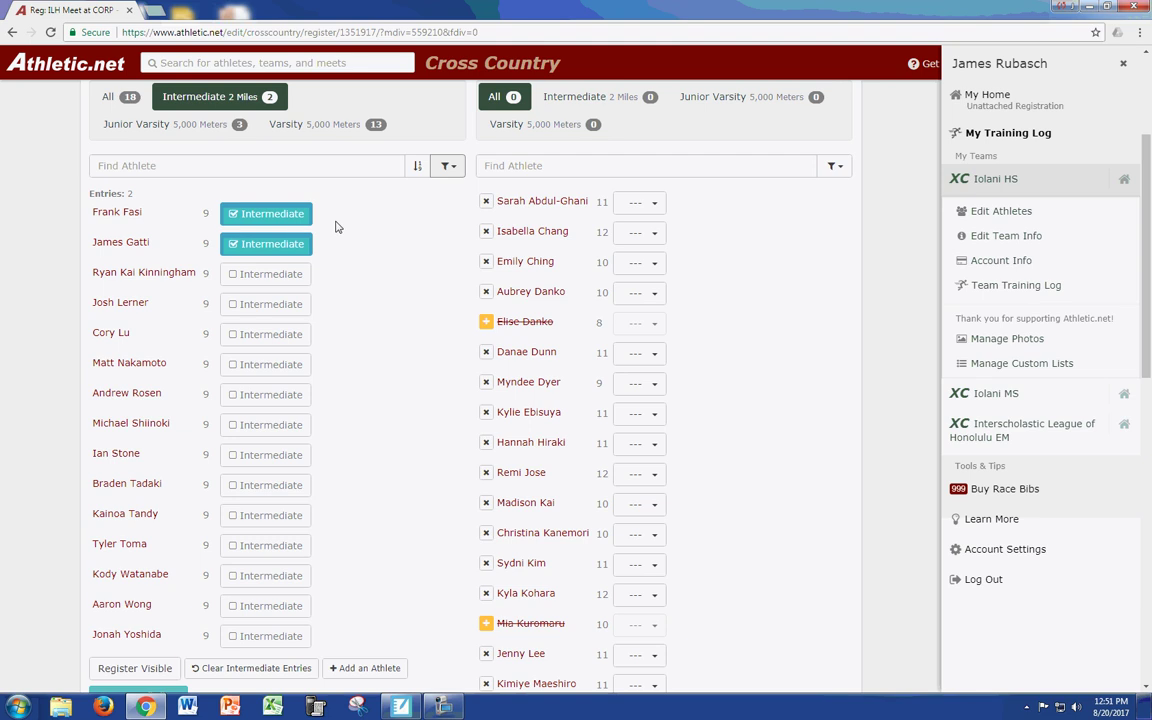
- View the male list's filter options and the form for adding a male athlete, and cancel the form
click(448, 168)
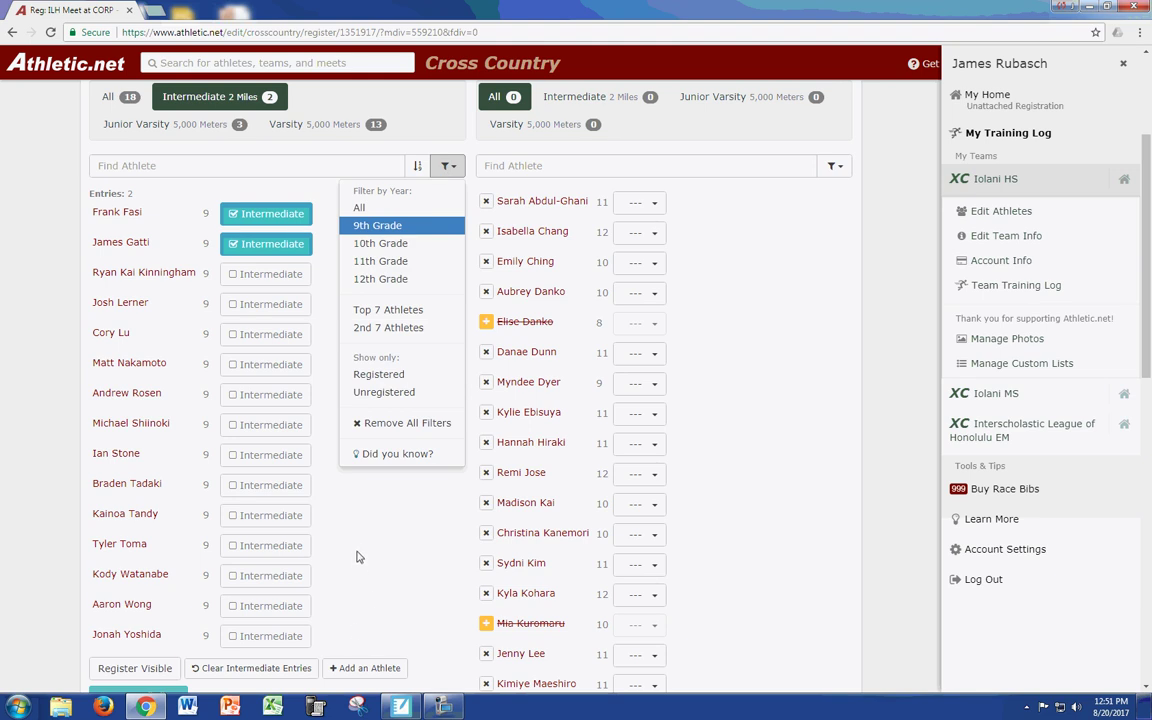
click(365, 672)
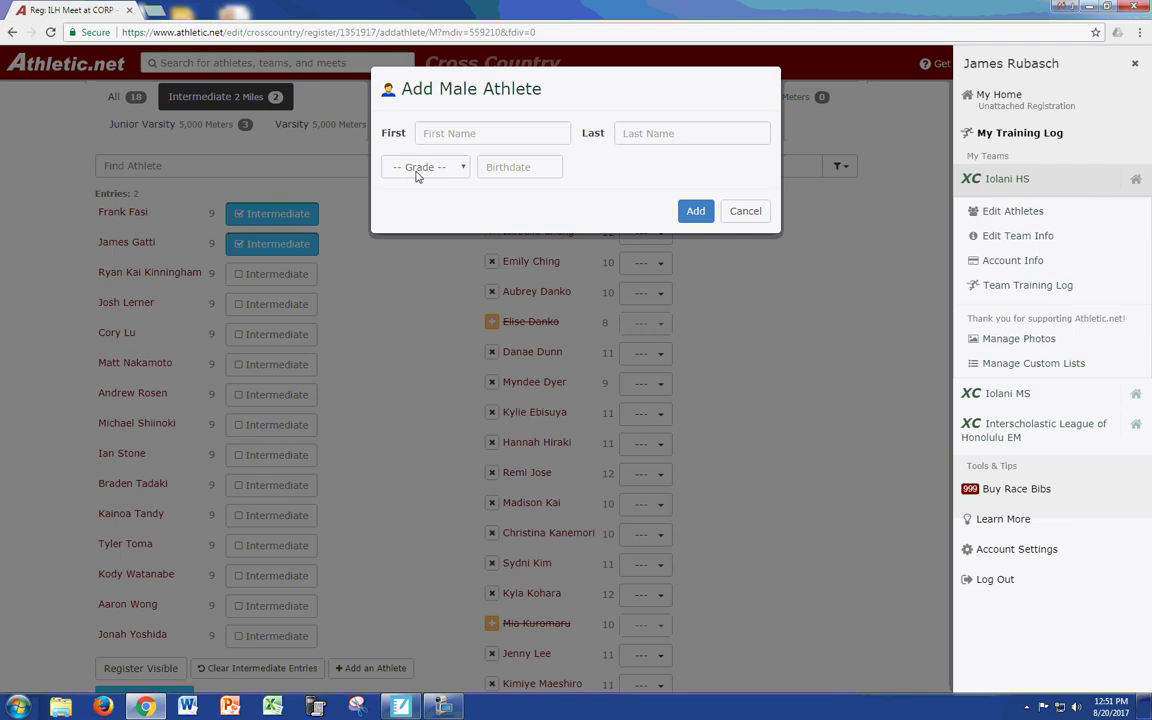
click(747, 213)
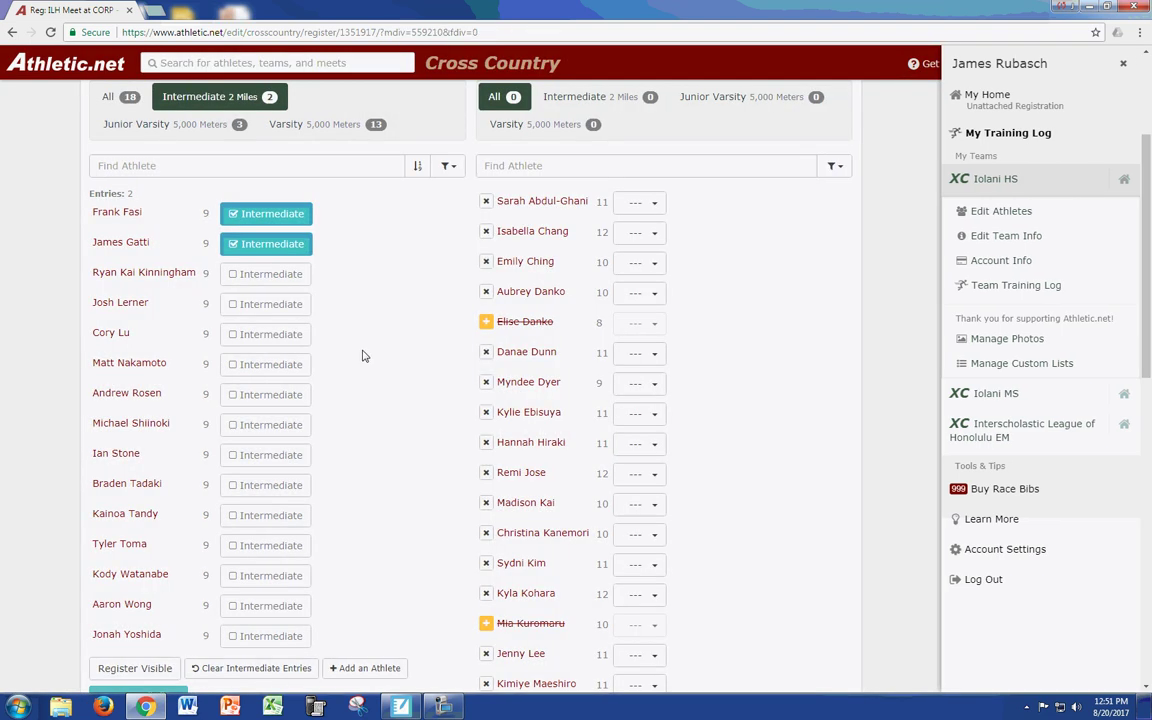